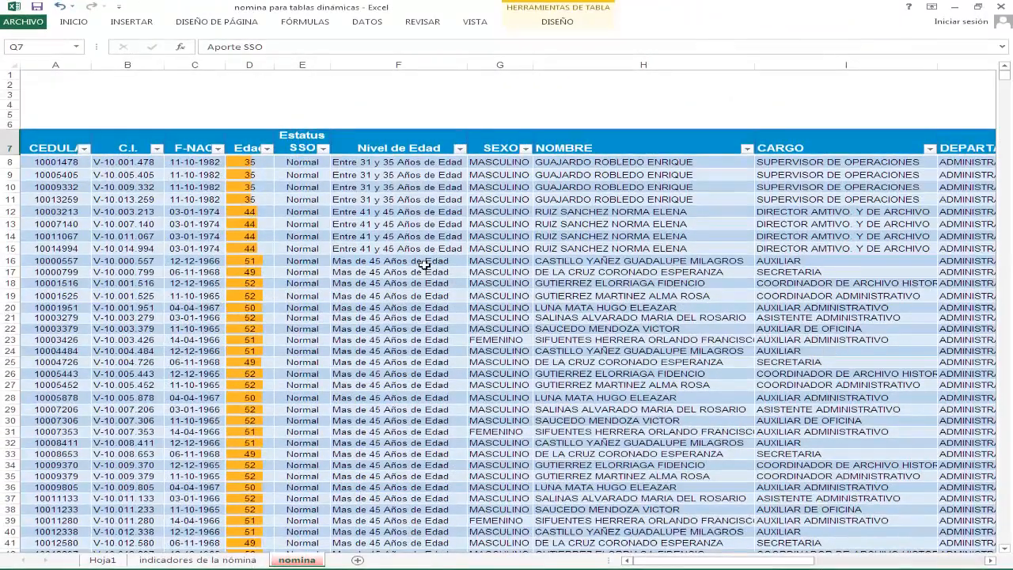
Insert a pivot table of the payroll data at cell BJ1 of the existing sheet "indicadores de la nómina".
{"action": "left_click", "coordinate": [423, 264]}
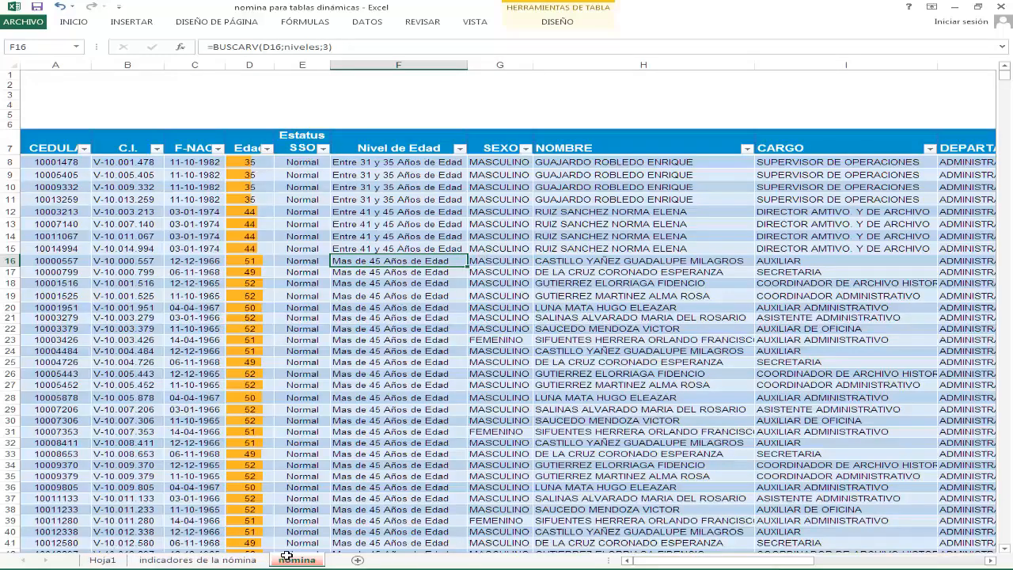
{"action": "left_click", "coordinate": [199, 560]}
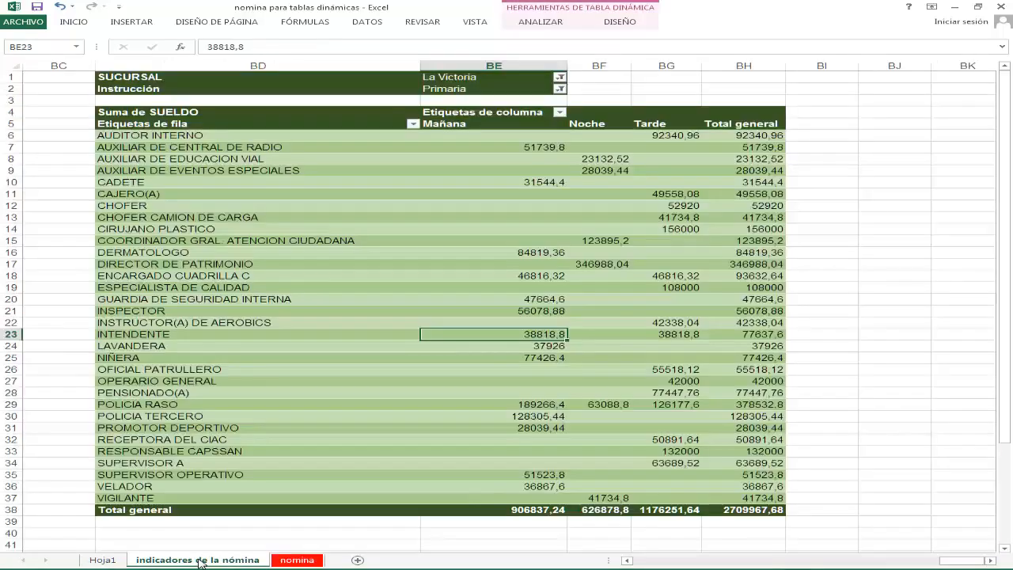
{"action": "left_click", "coordinate": [990, 560]}
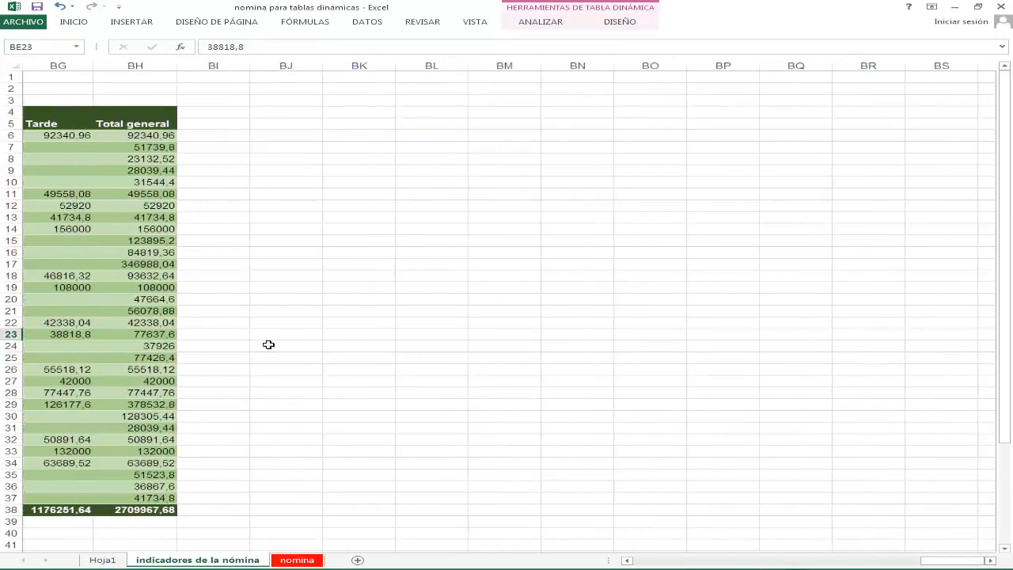
{"action": "left_click", "coordinate": [293, 78]}
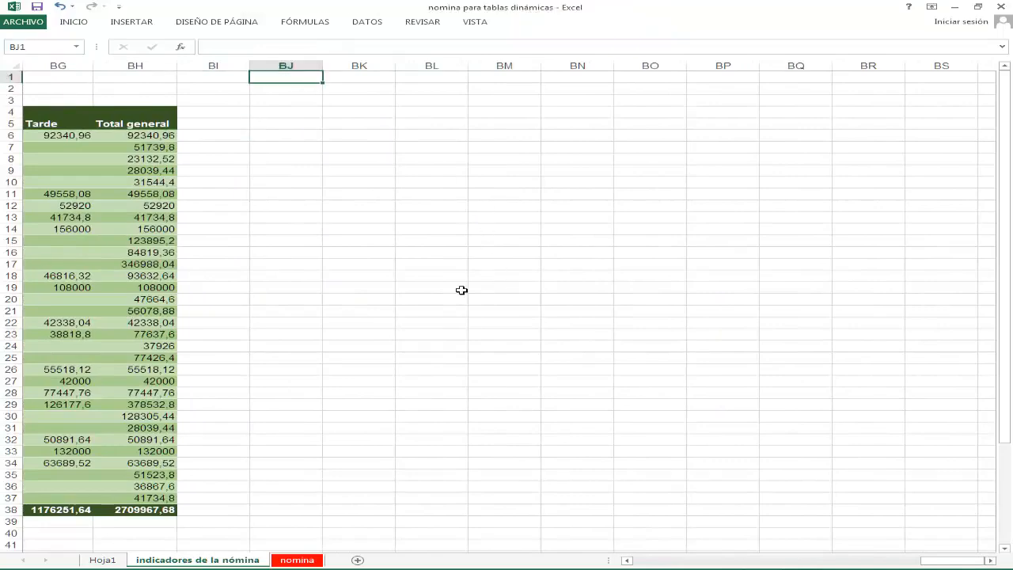
{"action": "scroll", "coordinate": [461, 291], "scroll_direction": "up", "scroll_amount": 3, "text": "ctrl"}
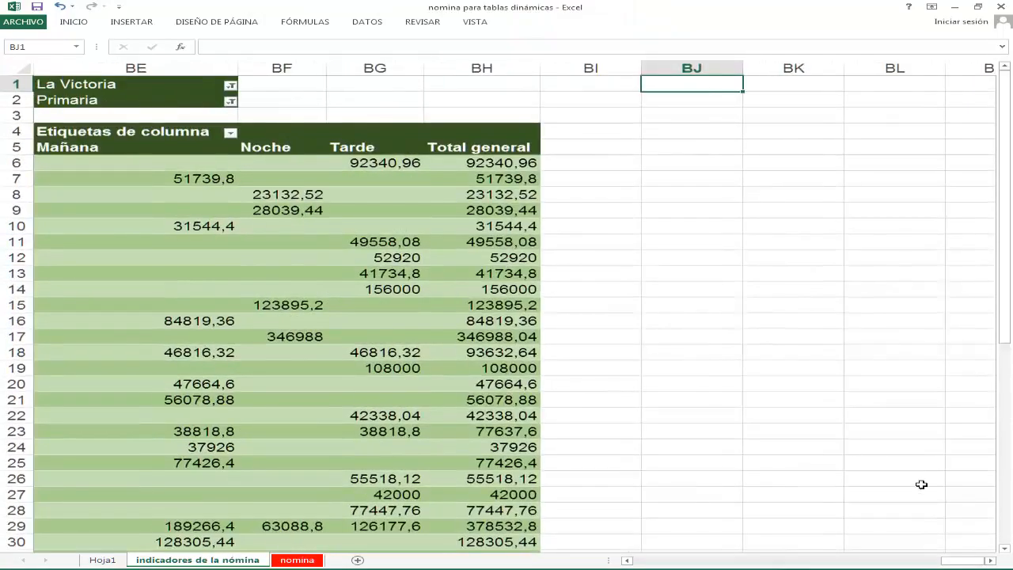
{"action": "left_click", "coordinate": [989, 561]}
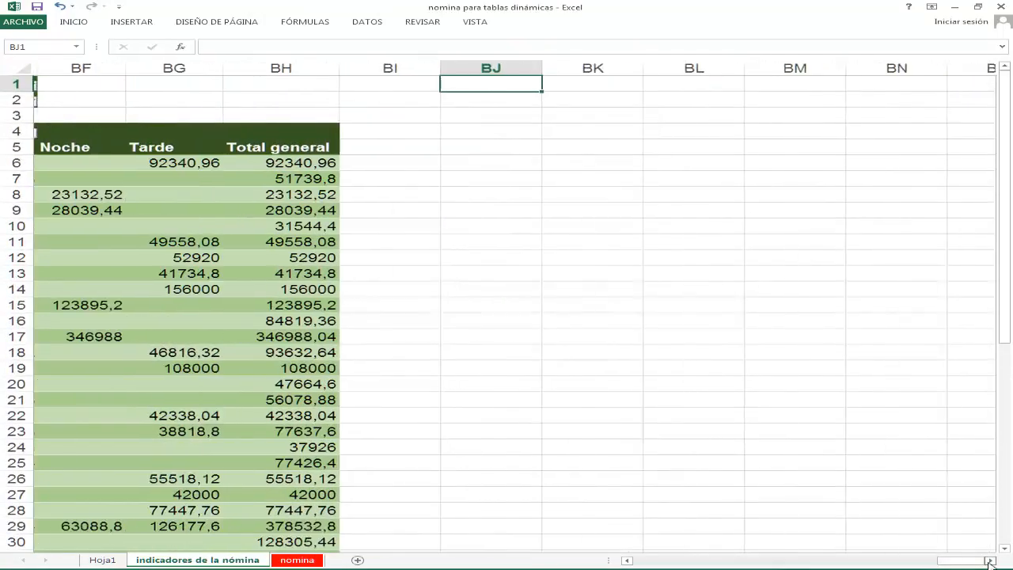
{"action": "left_click", "coordinate": [989, 560]}
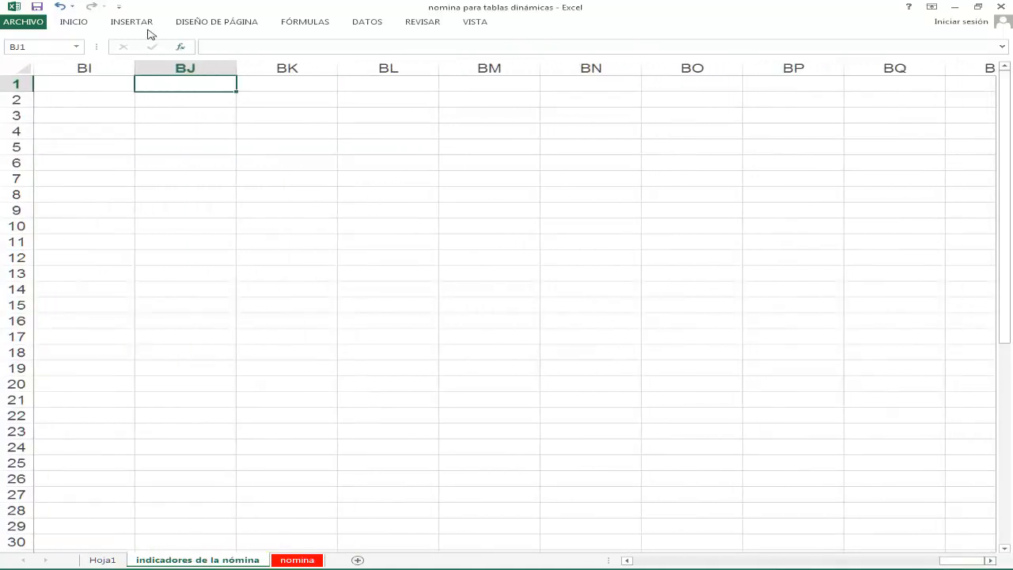
{"action": "left_click", "coordinate": [143, 27]}
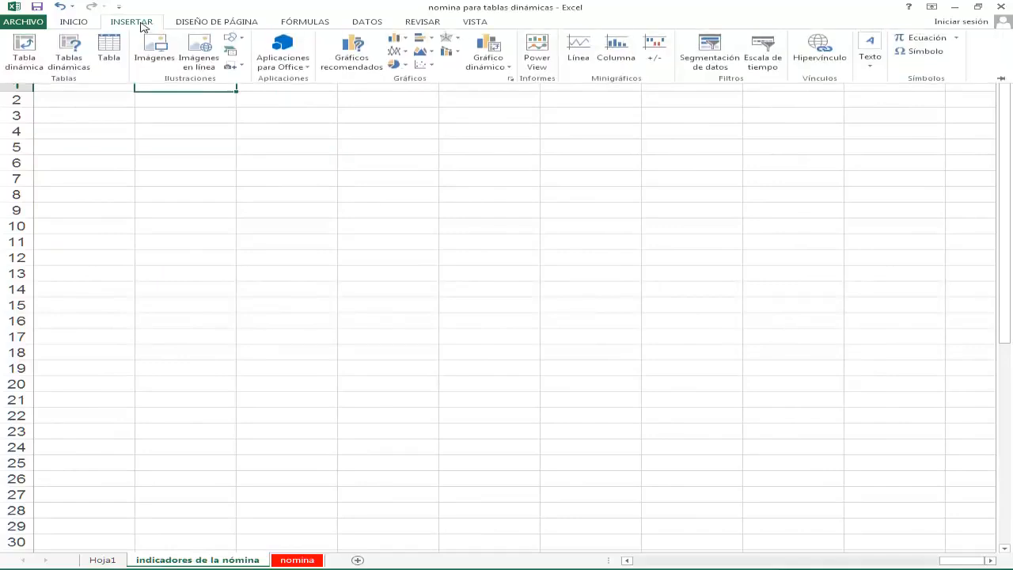
{"action": "left_click", "coordinate": [28, 49]}
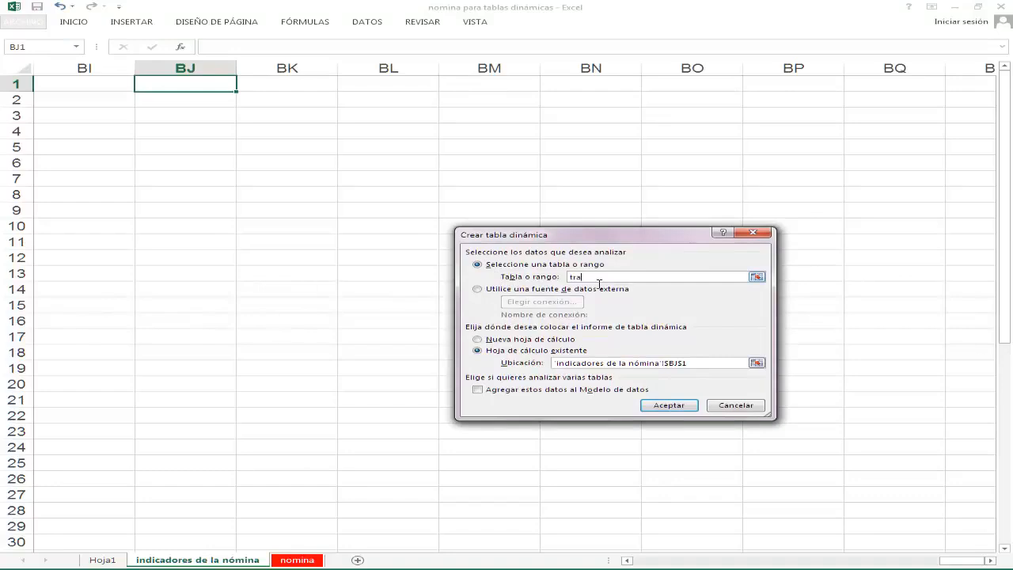
{"action": "left_click", "coordinate": [670, 405]}
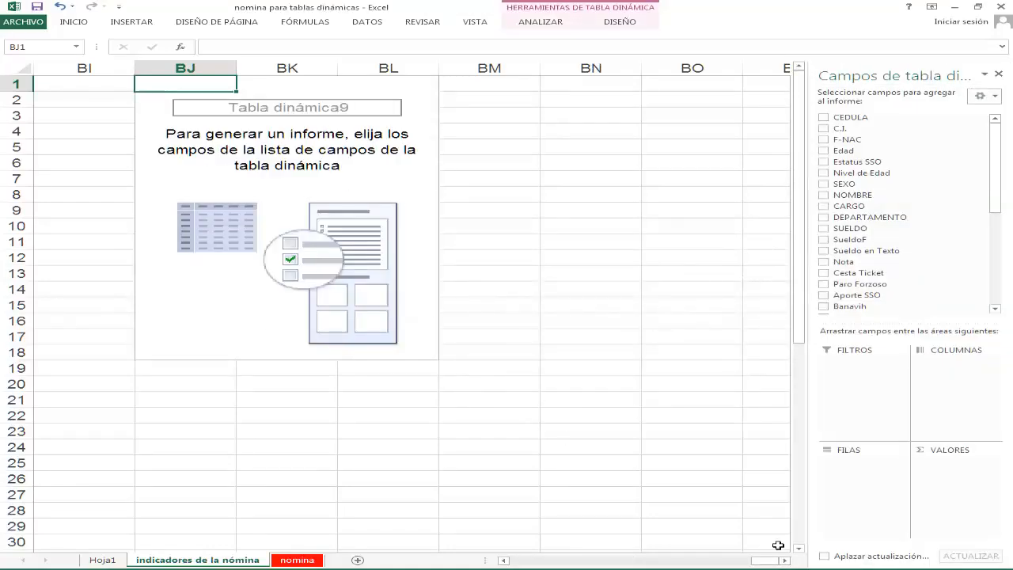
Place the SUCURSAL field in the new pivot table's rows and also in its values as a count.
{"action": "left_click", "coordinate": [784, 560]}
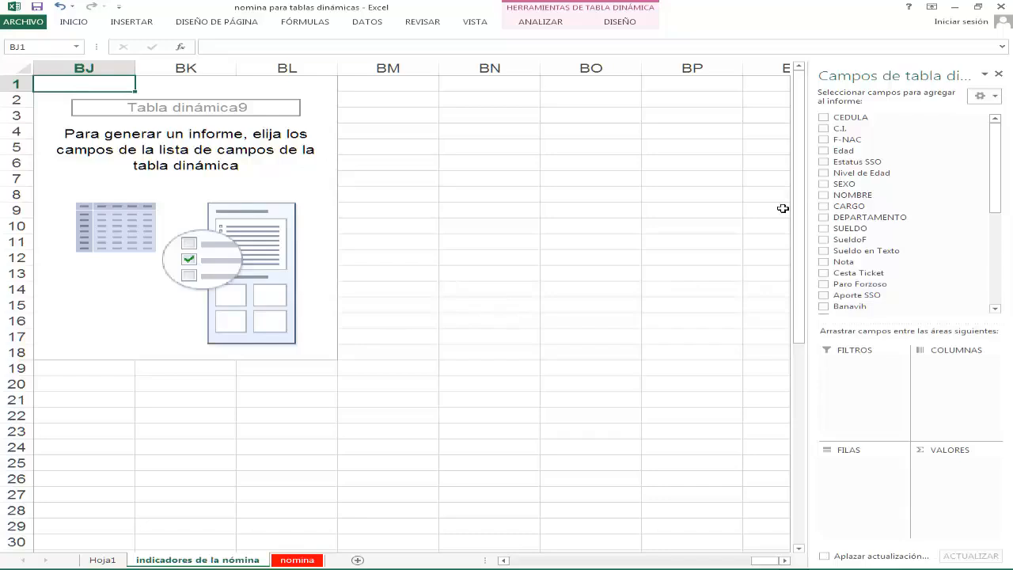
{"action": "left_click_drag", "start_coordinate": [994, 176], "coordinate": [988, 275]}
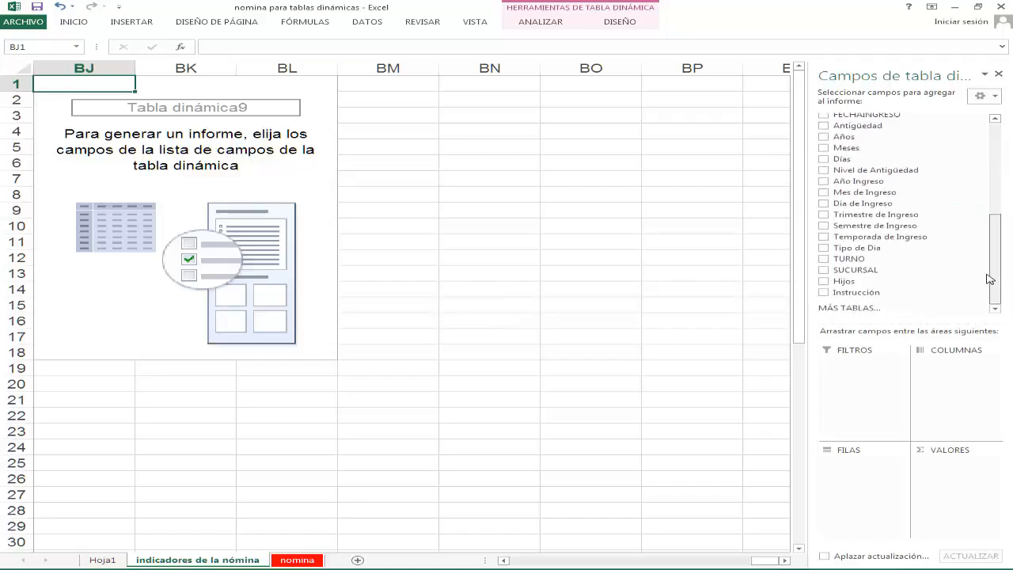
{"action": "mouse_move", "coordinate": [868, 283]}
{"action": "left_mouse_down"}
{"action": "mouse_move", "coordinate": [847, 277]}
{"action": "mouse_move", "coordinate": [866, 463]}
{"action": "mouse_move", "coordinate": [881, 508]}
{"action": "mouse_move", "coordinate": [870, 490]}
{"action": "left_mouse_up"}
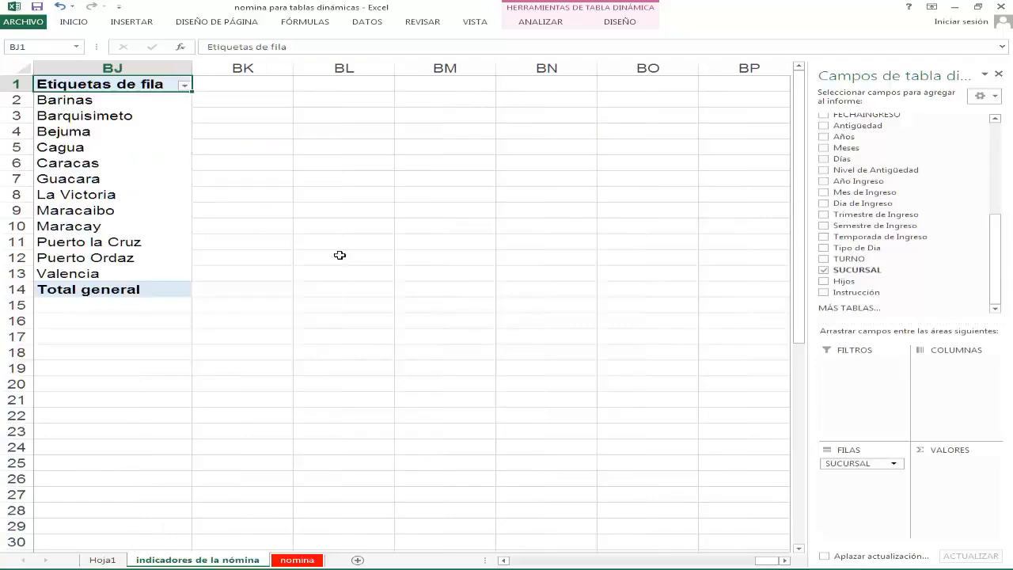
{"action": "scroll", "coordinate": [346, 256], "scroll_direction": "up", "scroll_amount": 3}
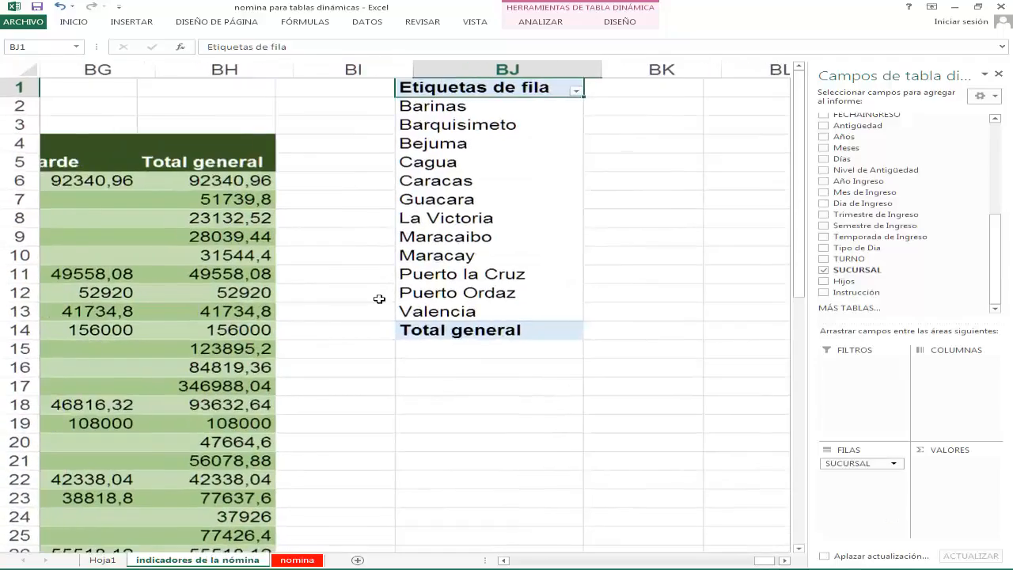
{"action": "left_click", "coordinate": [784, 560]}
{"action": "left_click", "coordinate": [785, 561]}
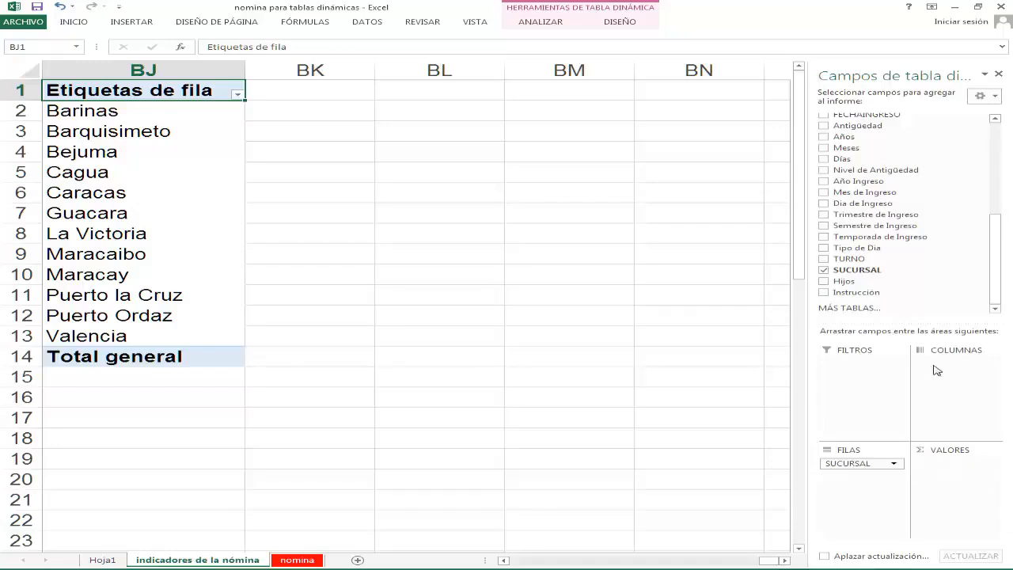
{"action": "left_click_drag", "start_coordinate": [864, 280], "coordinate": [972, 472]}
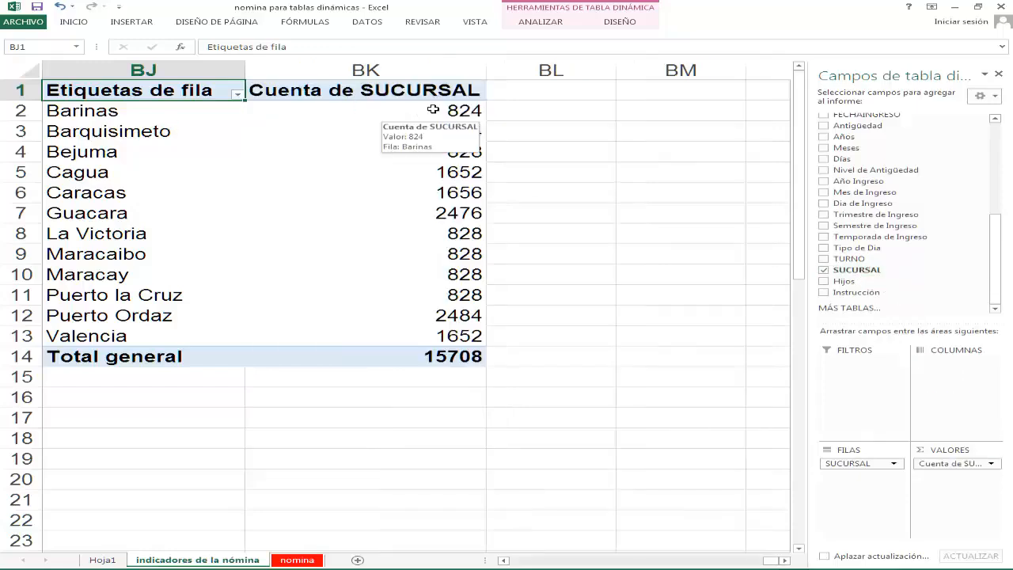
Rename the SUCURSAL count header in BK1 to "Cantidad" and narrow column BK to fit it.
{"action": "left_click", "coordinate": [410, 93]}
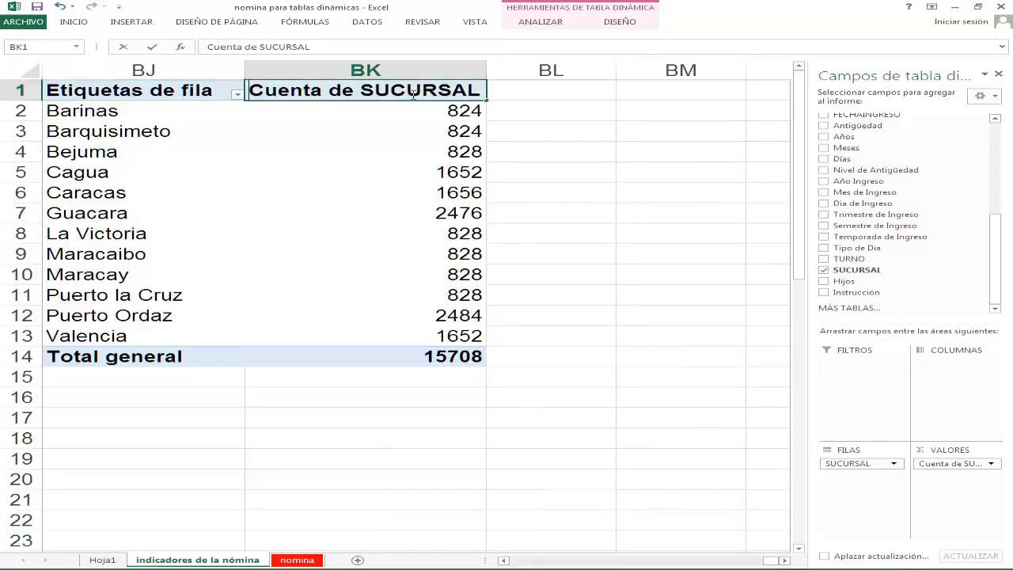
{"action": "type", "text": "Cantidad"}
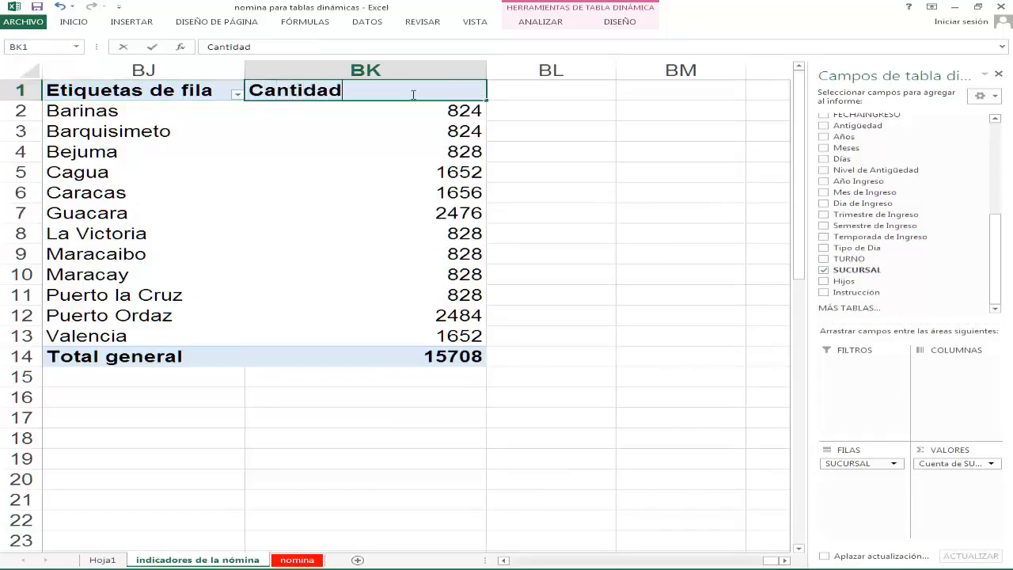
{"action": "key", "text": "Return"}
{"action": "left_click", "coordinate": [487, 73]}
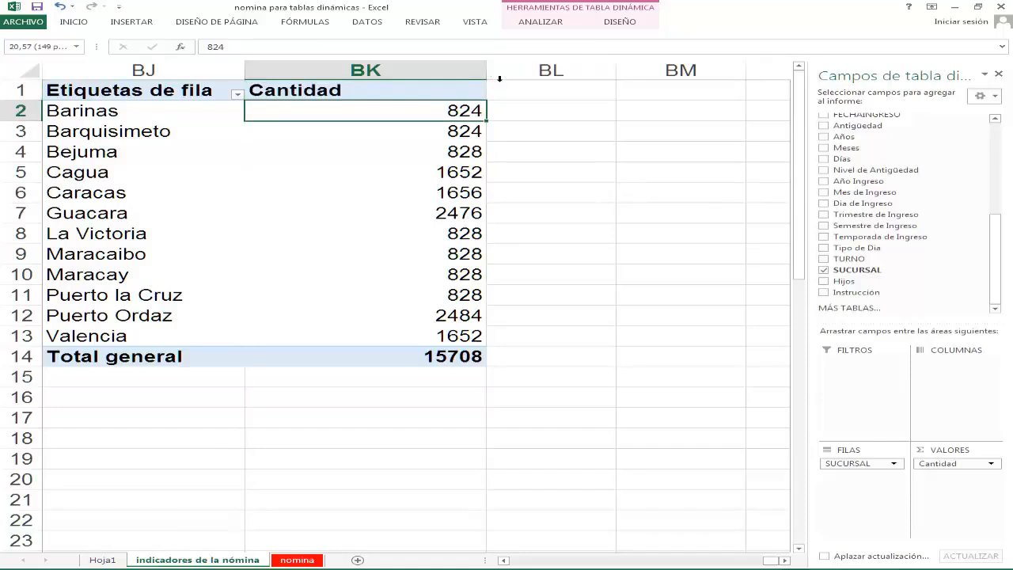
{"action": "left_click_drag", "start_coordinate": [499, 78], "coordinate": [349, 79]}
{"action": "left_click", "coordinate": [315, 176]}
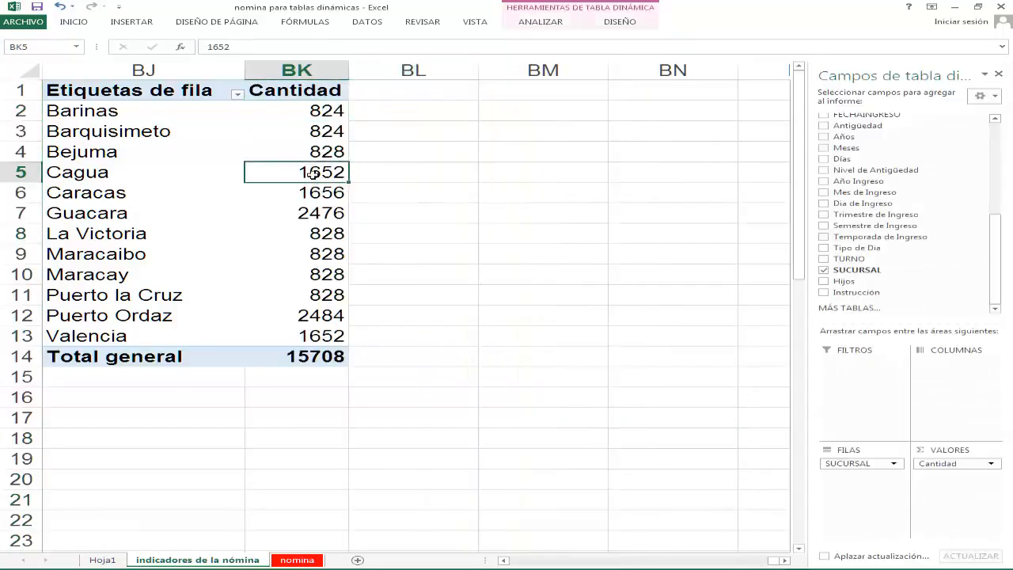
{"action": "left_click", "coordinate": [318, 151]}
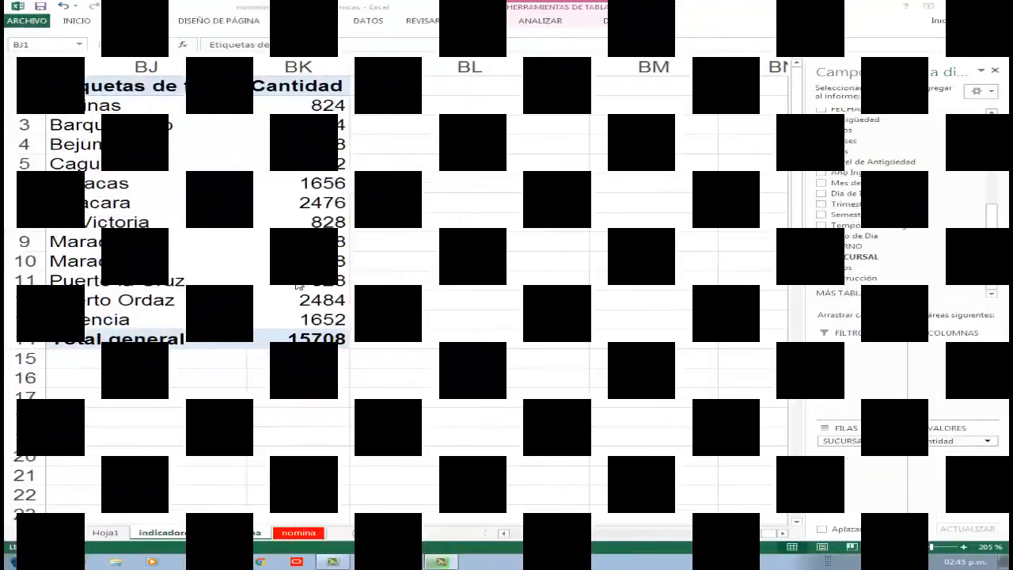
Add SUCURSAL to the pivot table's values a second time and rename its header in BL1 to "% Trabajadores".
{"action": "left_click", "coordinate": [274, 182]}
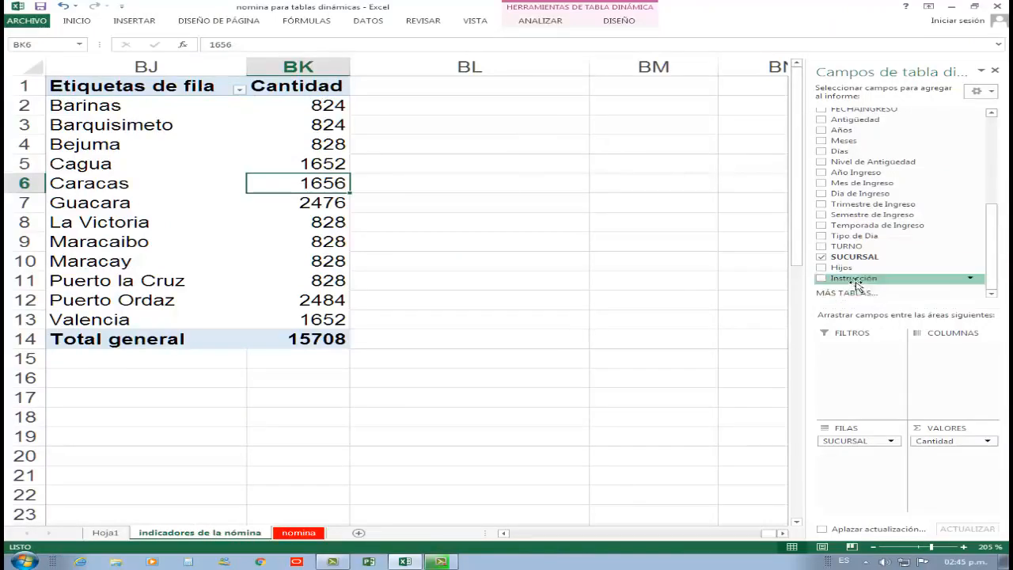
{"action": "left_click_drag", "start_coordinate": [854, 259], "coordinate": [990, 455]}
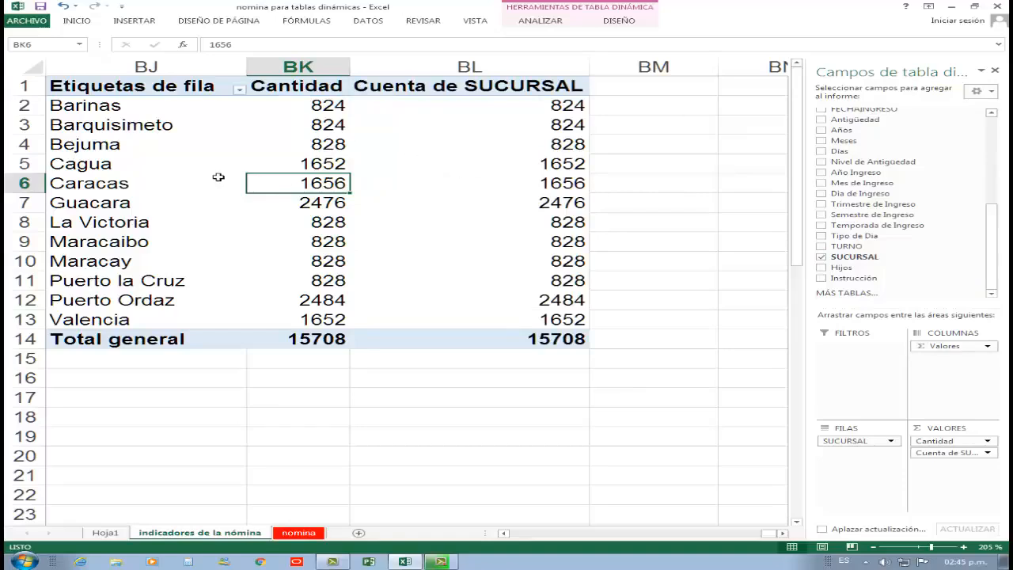
{"action": "left_click", "coordinate": [482, 92]}
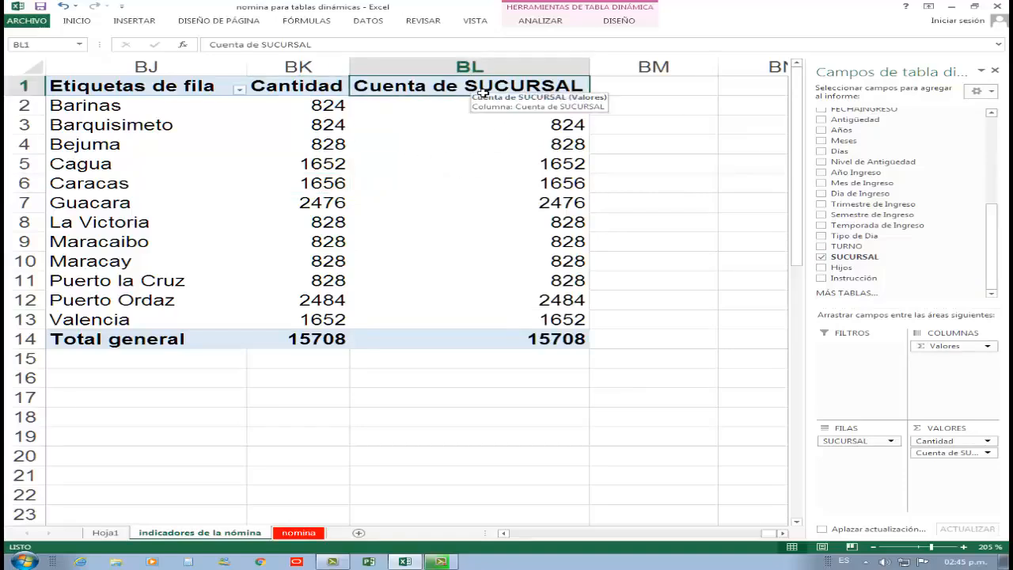
{"action": "type", "text": "%"}
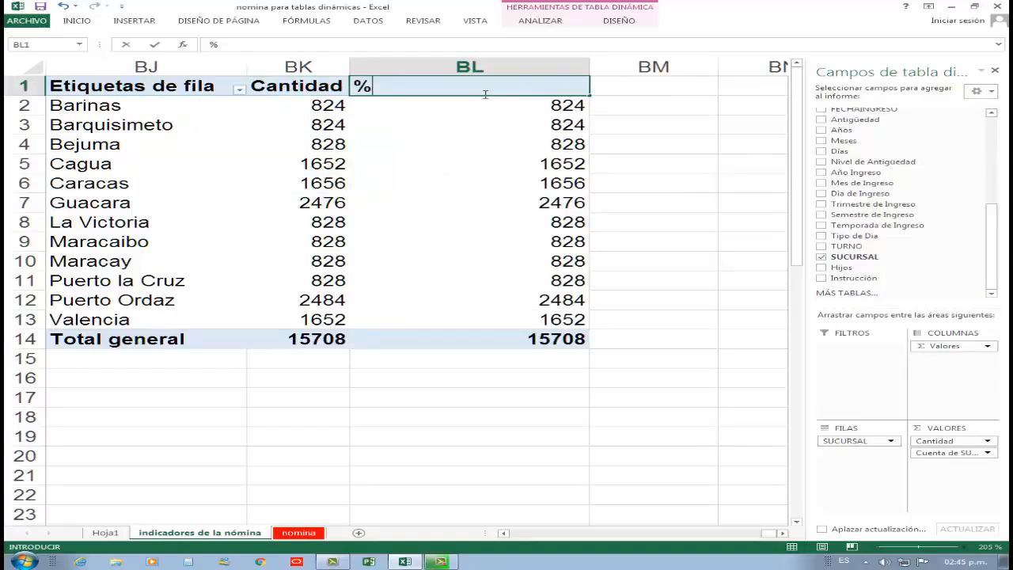
{"action": "type", "text": " Trabajadores"}
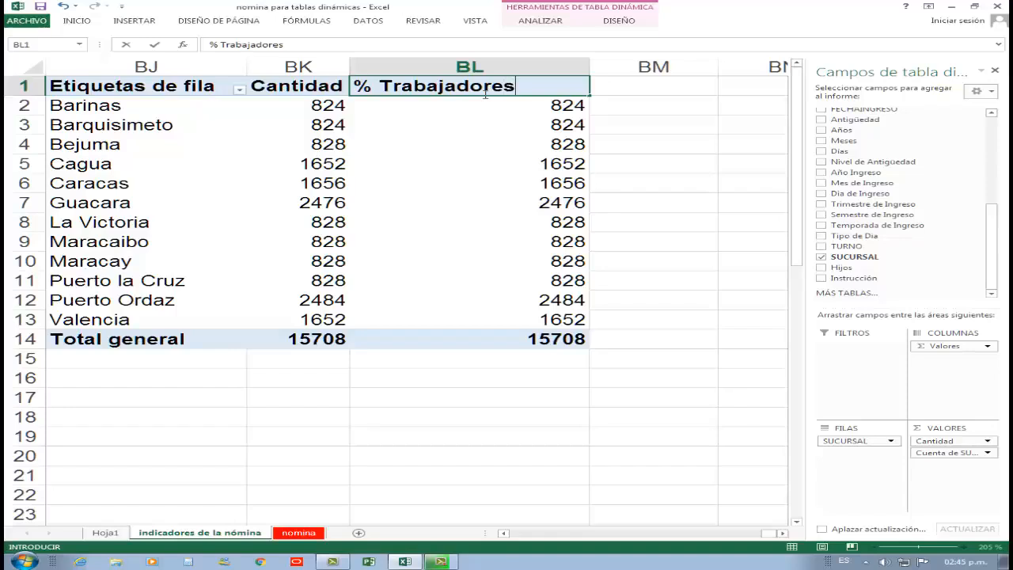
{"action": "key", "text": "Return"}
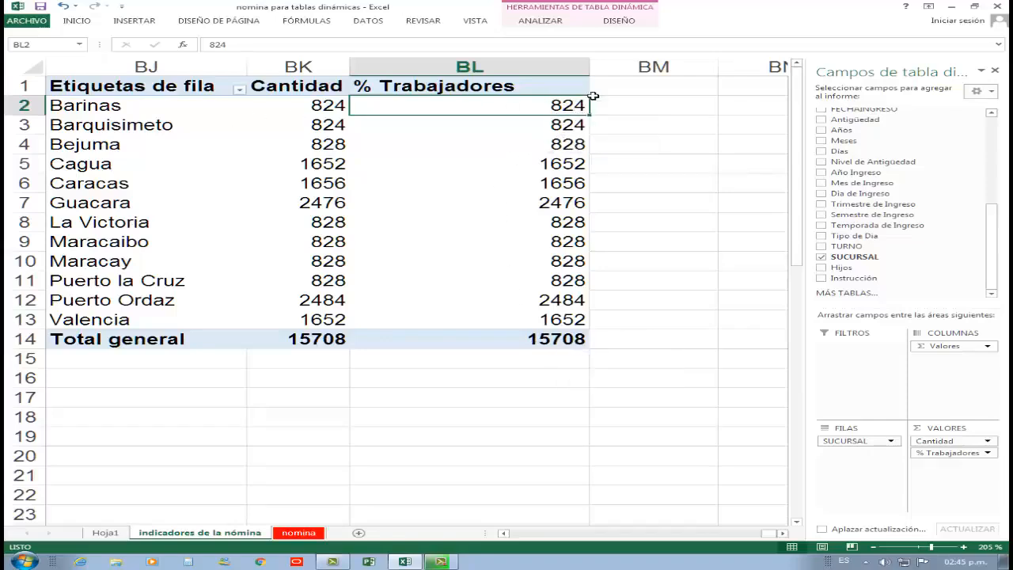
Change the header in BL1 to "% Personas" and resize column BL to fit the shorter title.
{"action": "left_click_drag", "start_coordinate": [589, 71], "coordinate": [457, 86]}
{"action": "left_click", "coordinate": [417, 91]}
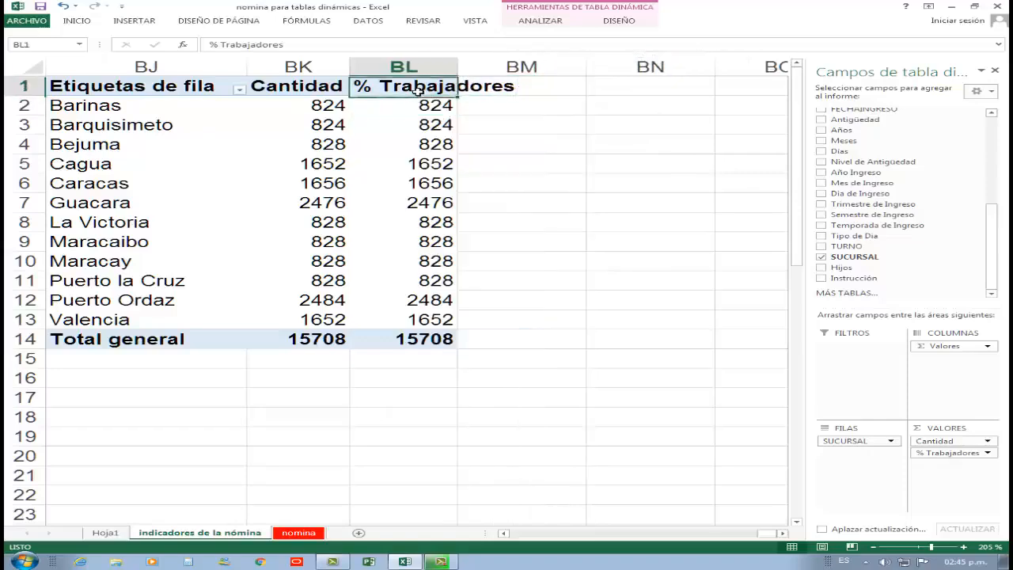
{"action": "left_click_drag", "start_coordinate": [285, 45], "coordinate": [237, 49]}
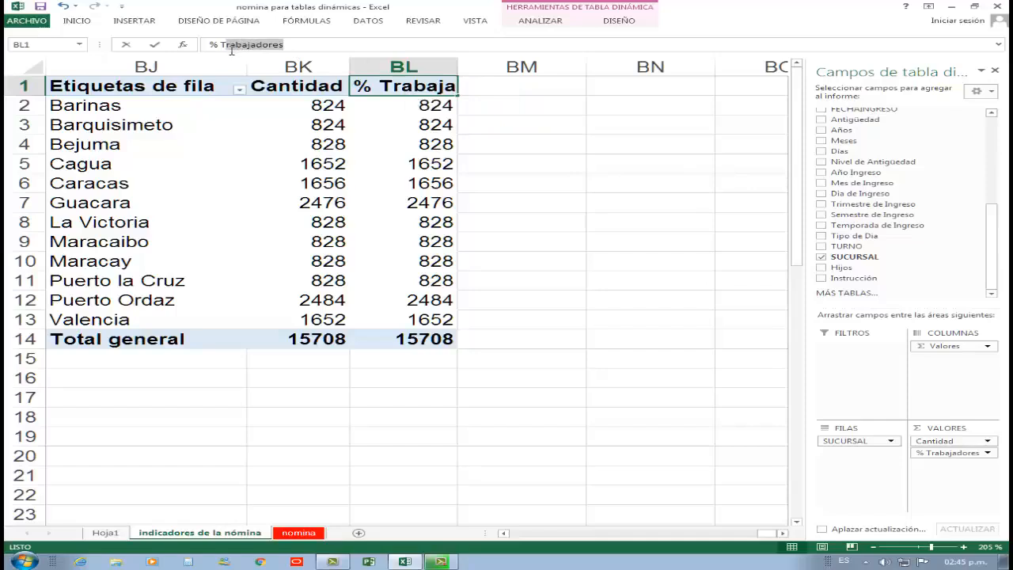
{"action": "type", "text": "Personas"}
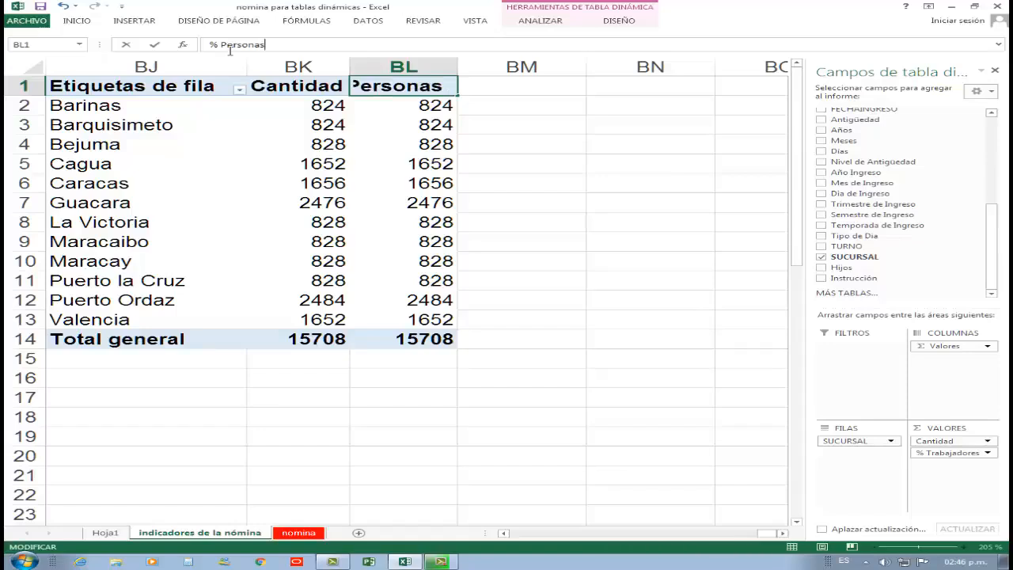
{"action": "left_click", "coordinate": [409, 144]}
{"action": "left_click_drag", "start_coordinate": [459, 68], "coordinate": [489, 72]}
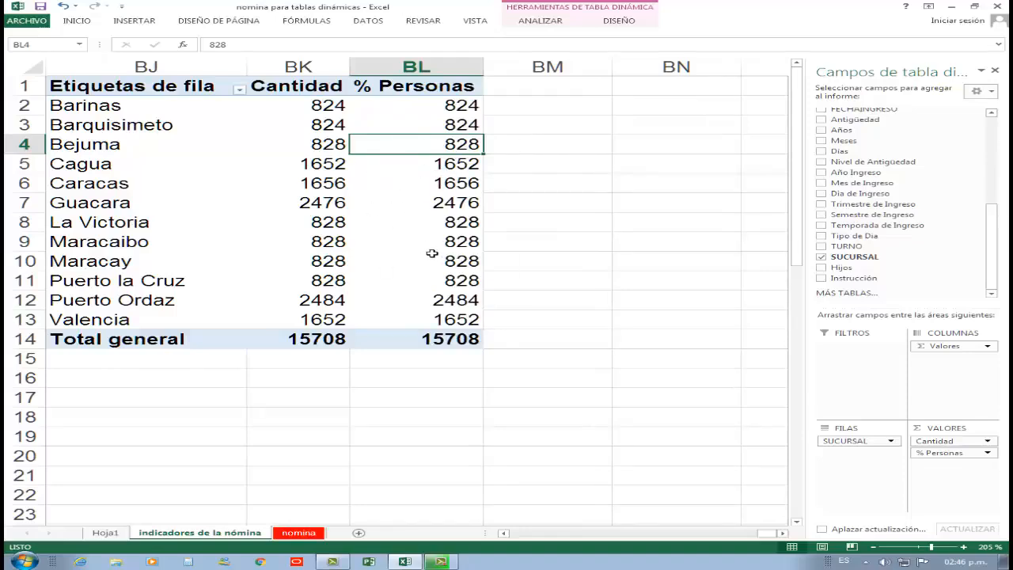
Open the value field settings of the % Personas column at its options for how values are shown.
{"action": "scroll", "coordinate": [419, 160], "scroll_direction": "up", "scroll_amount": 2}
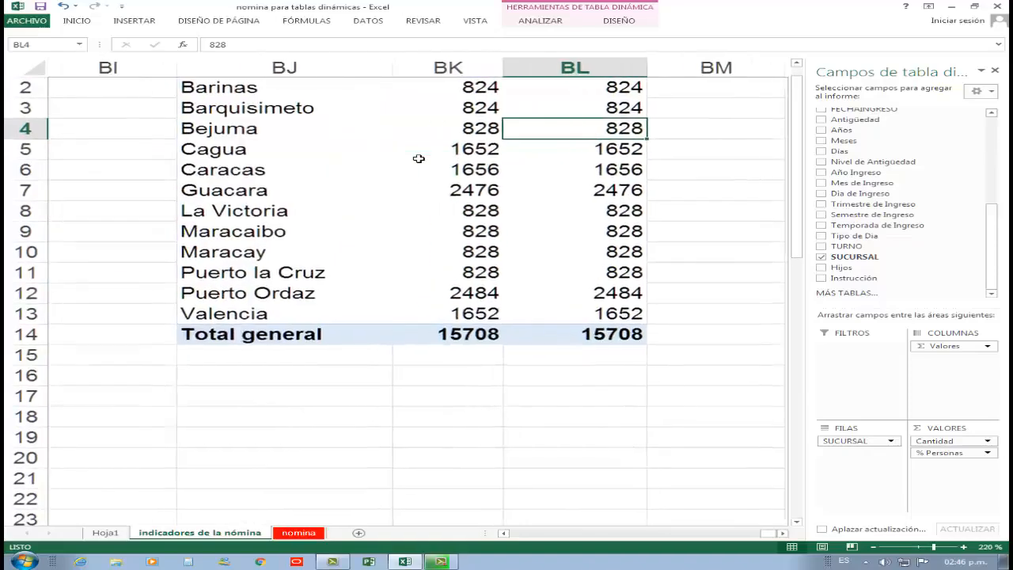
{"action": "scroll", "coordinate": [423, 160], "scroll_direction": "up", "scroll_amount": 3}
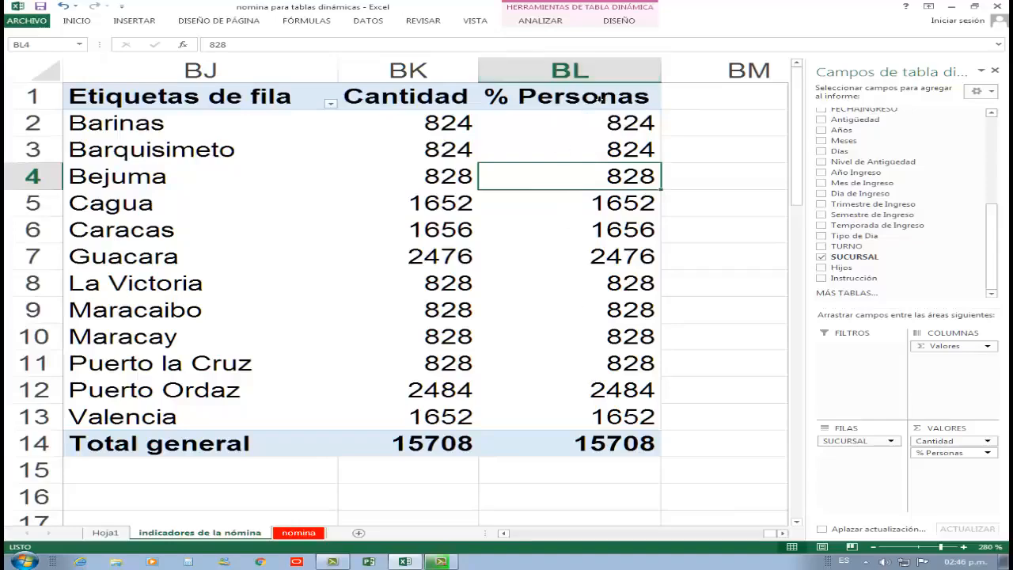
{"action": "double_click", "coordinate": [559, 101]}
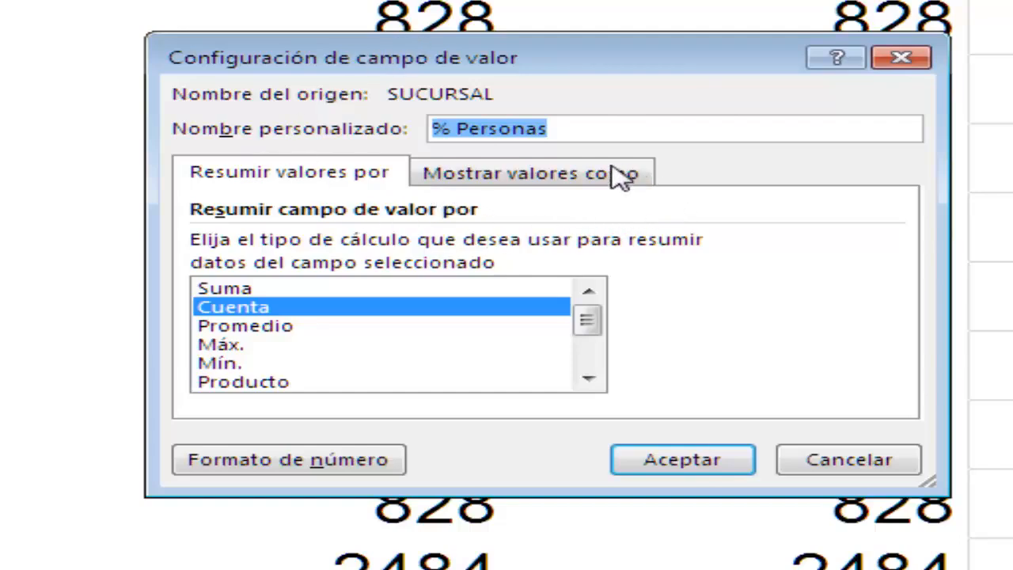
{"action": "left_click", "coordinate": [469, 181]}
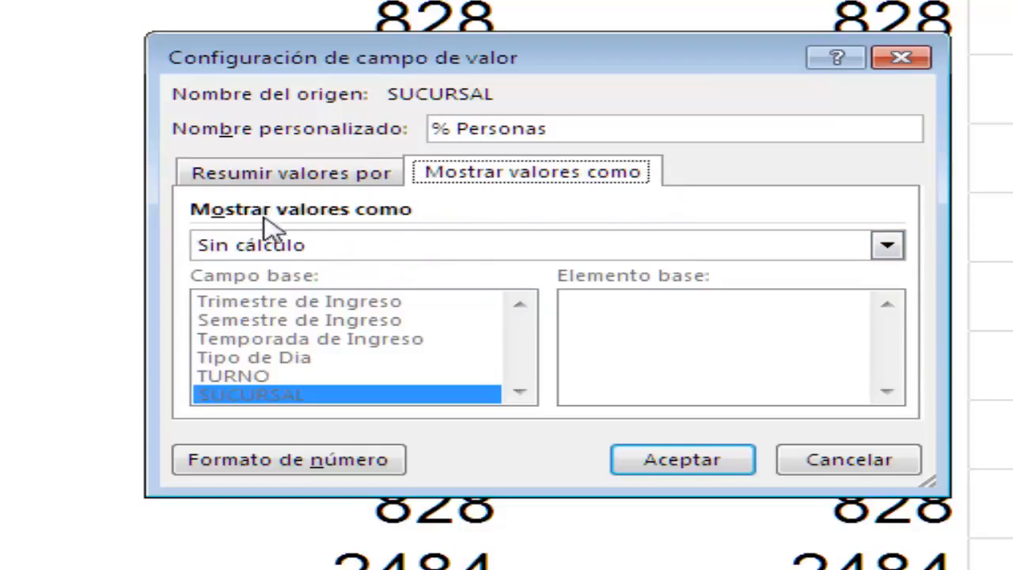
Review the available calculations for showing the % Personas values, from Sin cálculo through to Índice.
{"action": "left_click", "coordinate": [887, 247]}
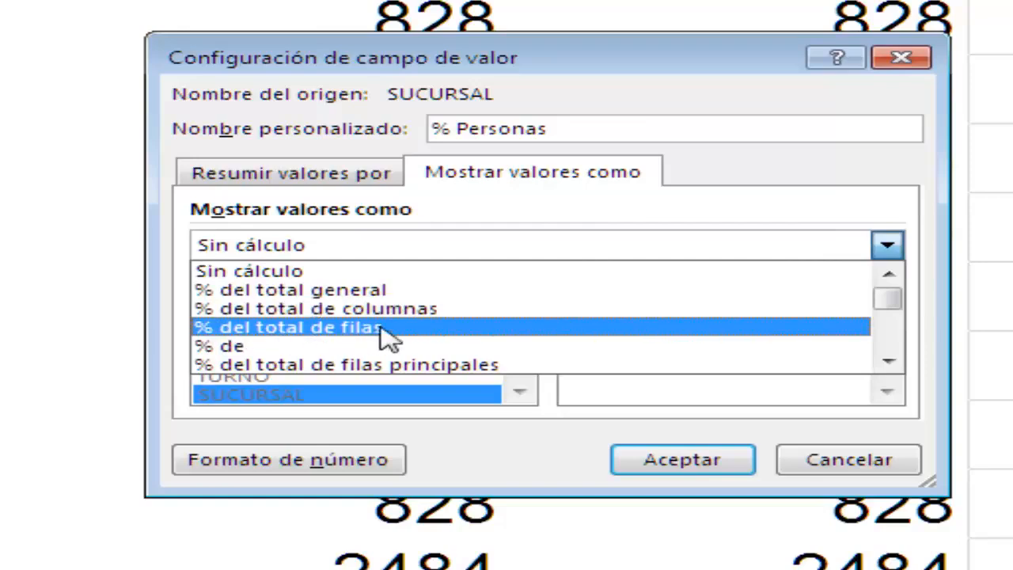
{"action": "left_click", "coordinate": [887, 362]}
{"action": "left_click", "coordinate": [887, 362]}
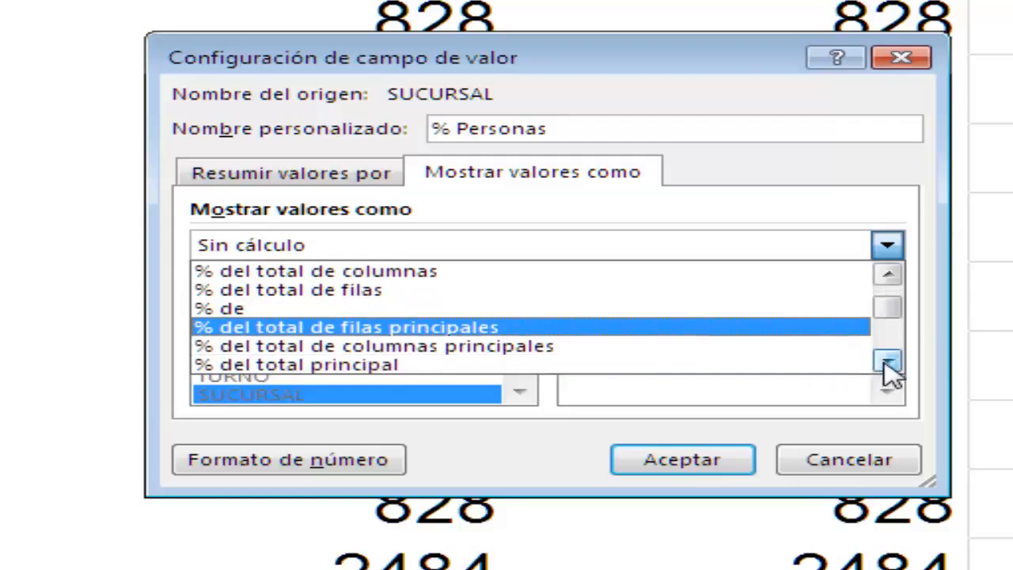
{"action": "left_click", "coordinate": [888, 362]}
{"action": "left_click", "coordinate": [888, 362]}
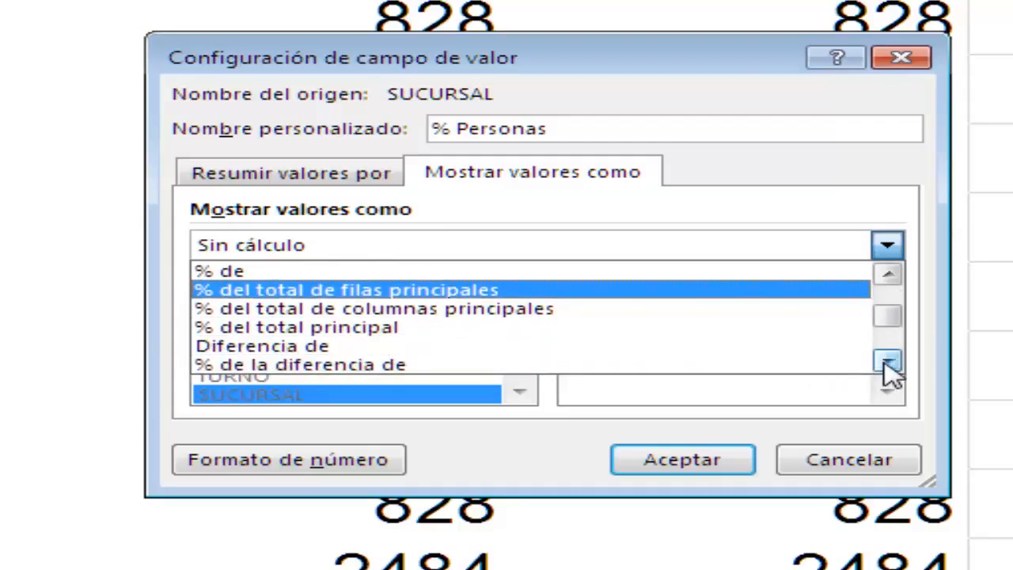
{"action": "left_click", "coordinate": [888, 362]}
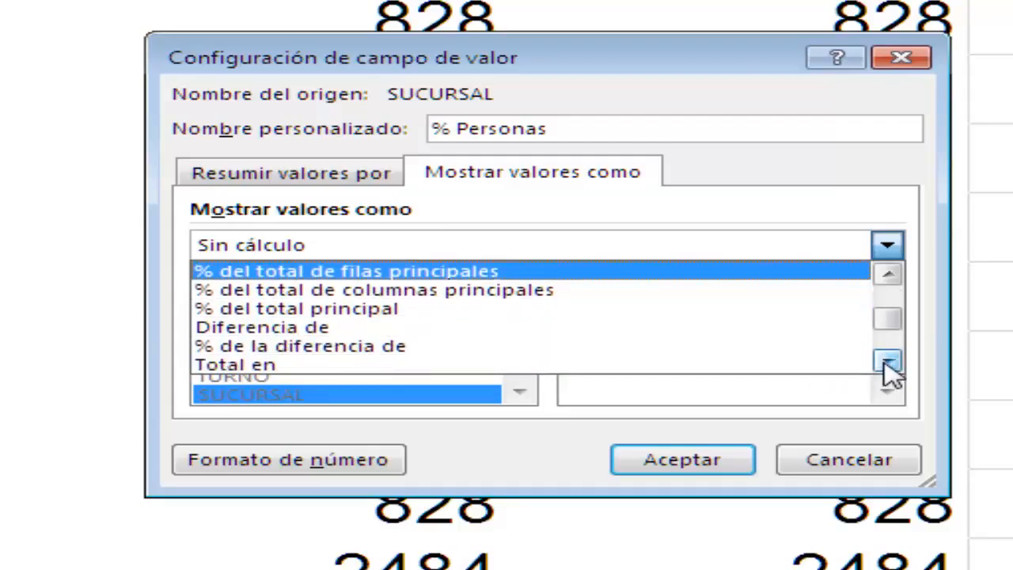
{"action": "left_click", "coordinate": [888, 361]}
{"action": "left_click", "coordinate": [888, 362]}
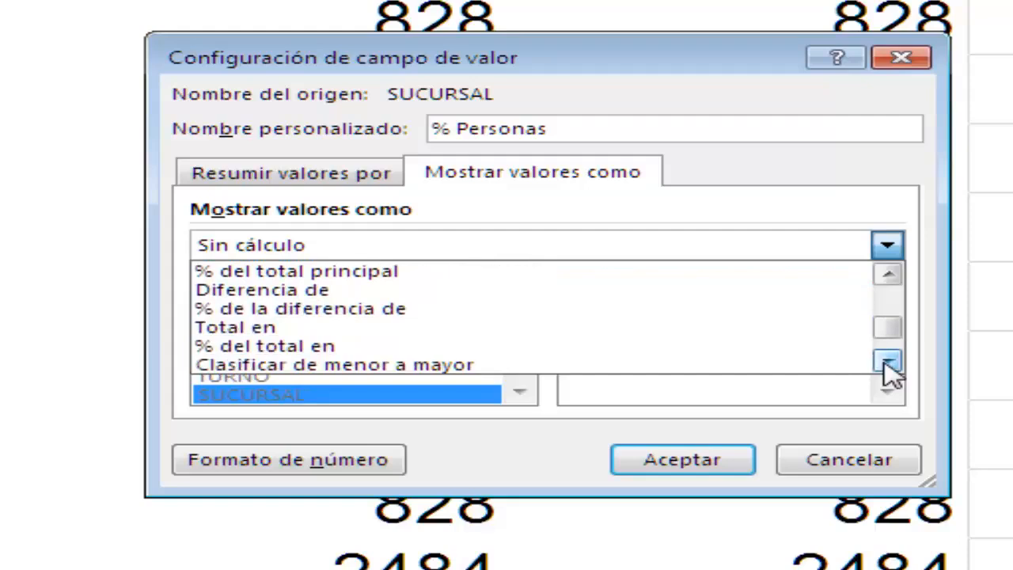
{"action": "left_click", "coordinate": [887, 361]}
{"action": "left_click", "coordinate": [887, 361]}
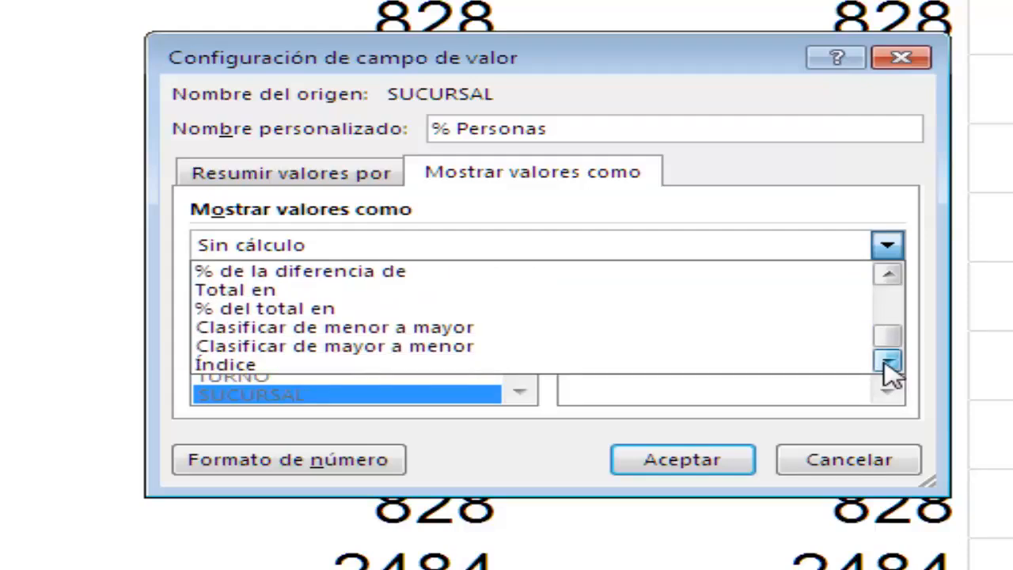
Show the % Personas values as "% del total de columnas", moving the settings dialog clear of the table.
{"action": "left_click", "coordinate": [683, 56]}
{"action": "left_click_drag", "start_coordinate": [622, 63], "coordinate": [59, 38]}
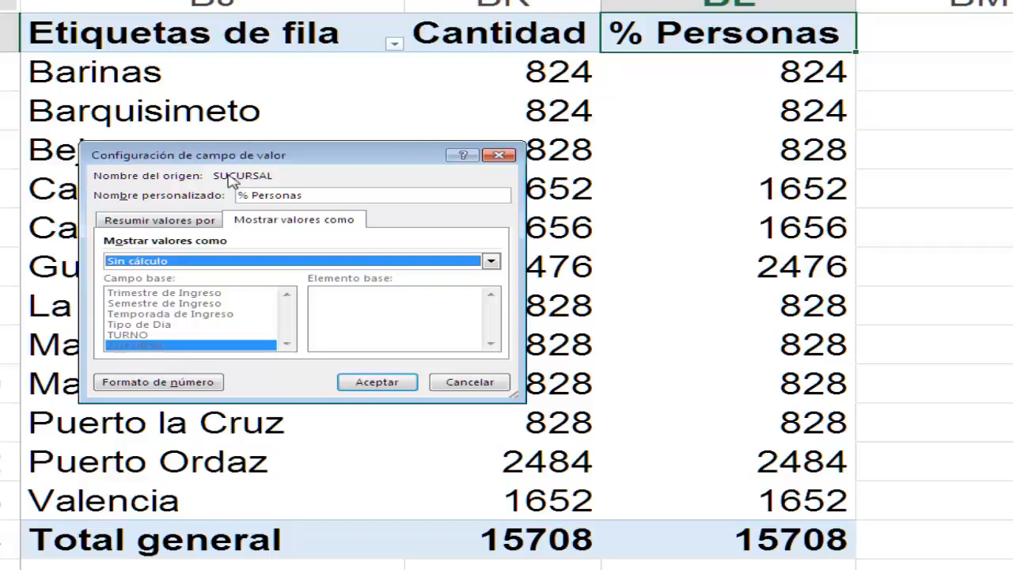
{"action": "left_click_drag", "start_coordinate": [319, 156], "coordinate": [454, 129]}
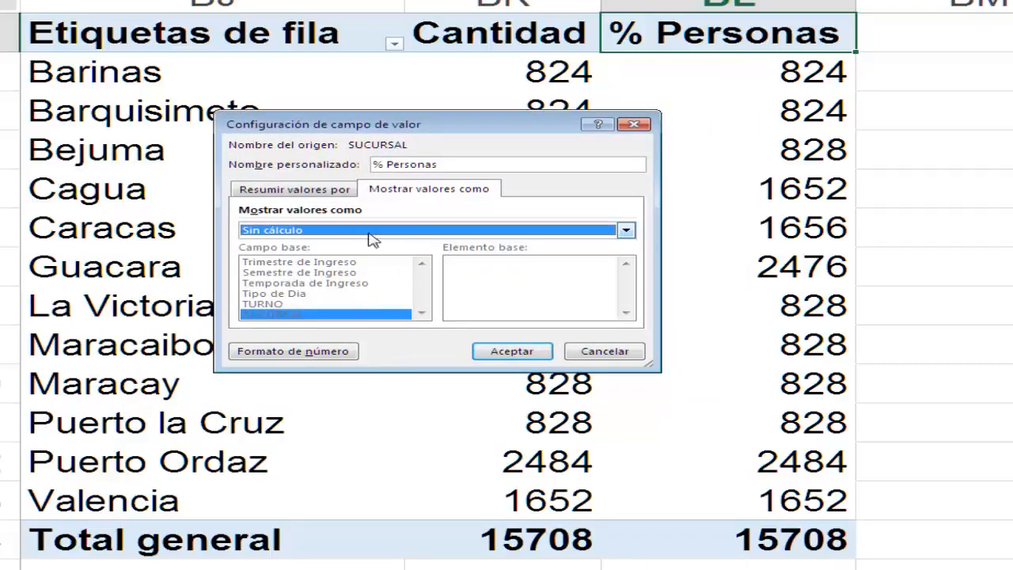
{"action": "left_click", "coordinate": [625, 231]}
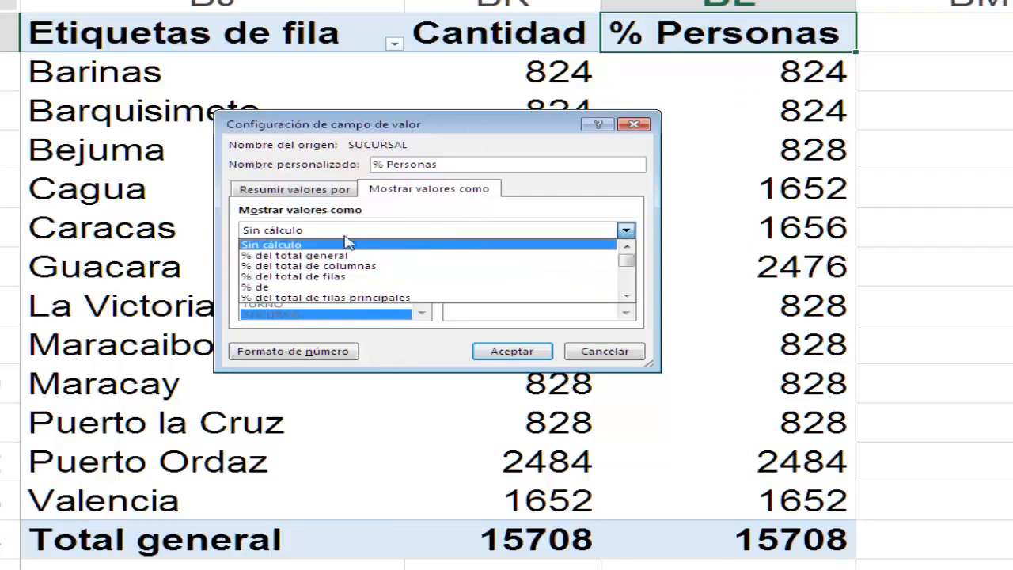
{"action": "left_click", "coordinate": [346, 267]}
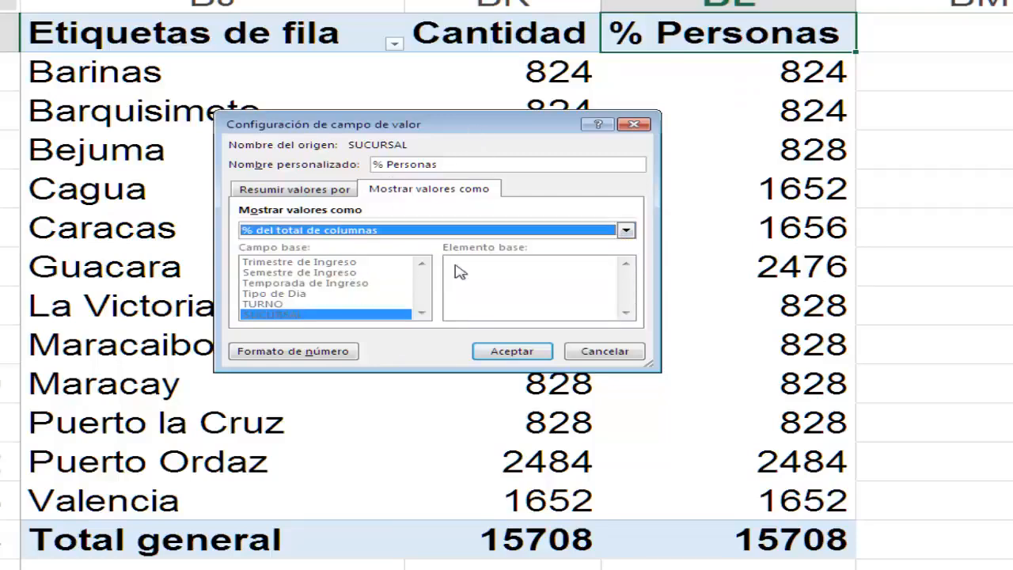
{"action": "left_click", "coordinate": [522, 355]}
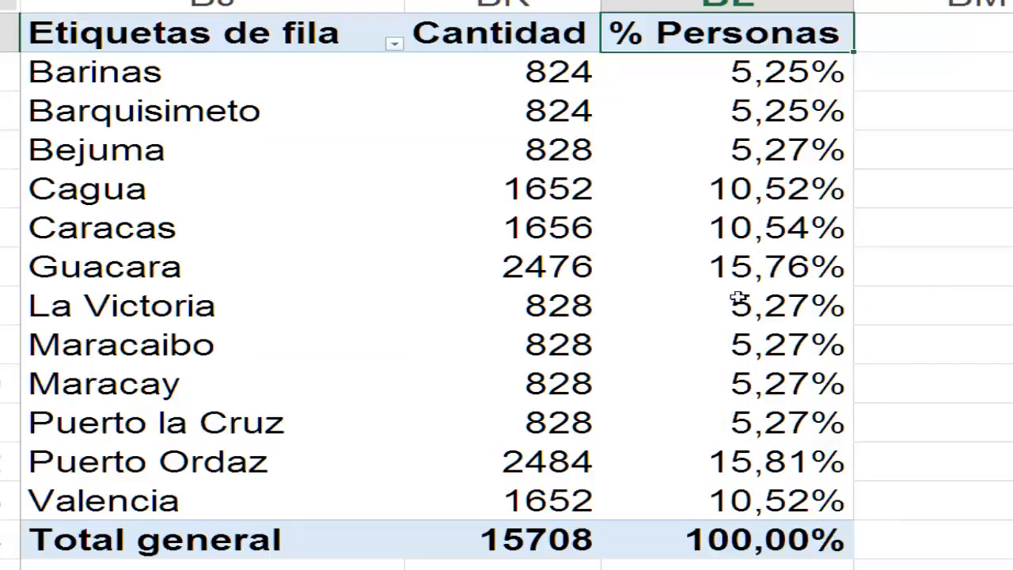
Rename the row labels header in BJ1 to "Sucursales" and narrow column BJ to fit its contents.
{"action": "mouse_move", "coordinate": [781, 272]}
{"action": "mouse_move", "coordinate": [772, 470]}
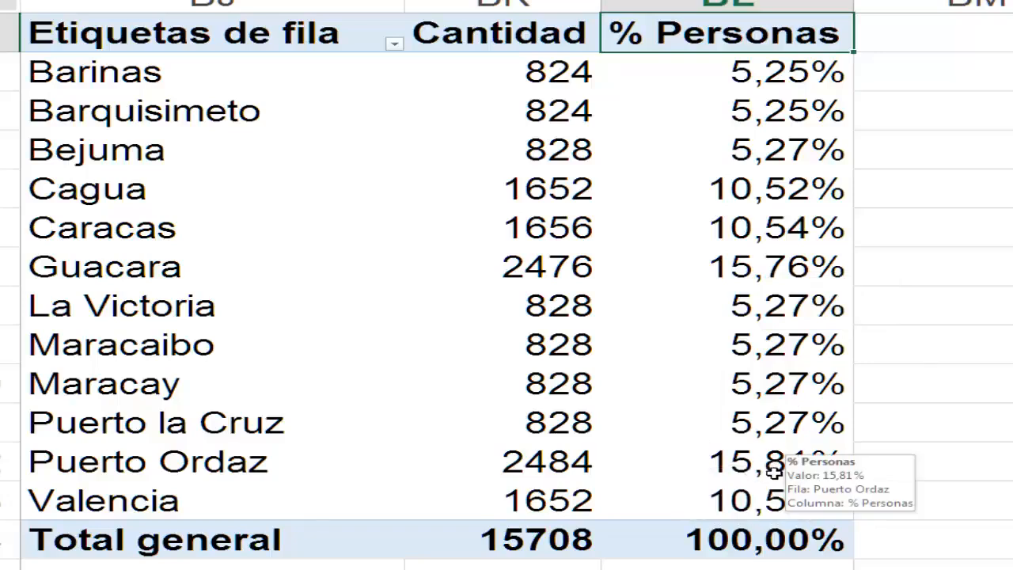
{"action": "mouse_move", "coordinate": [807, 156]}
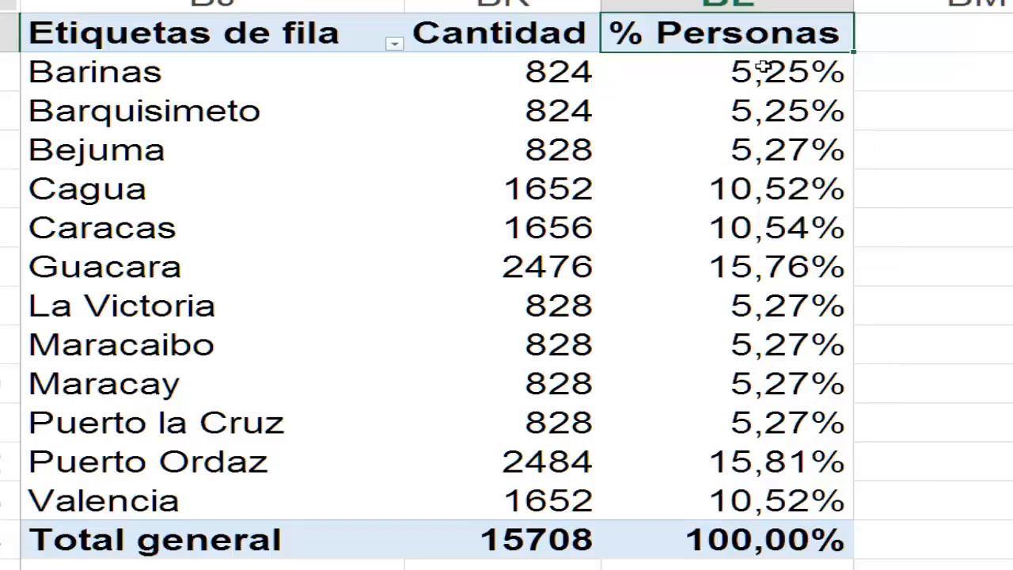
{"action": "mouse_move", "coordinate": [768, 76]}
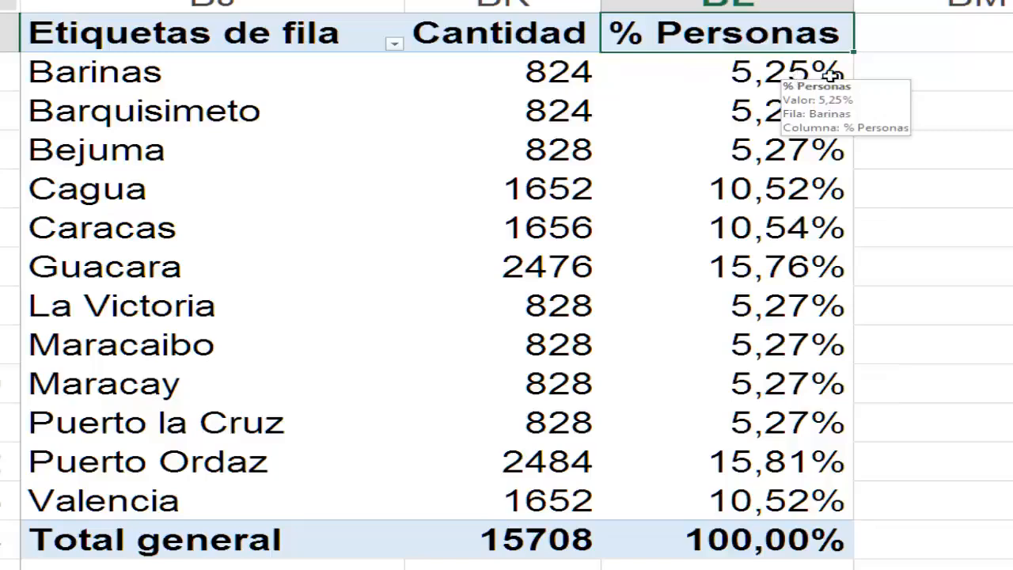
{"action": "scroll", "coordinate": [828, 411], "scroll_direction": "down", "scroll_amount": 2}
{"action": "scroll", "coordinate": [828, 410], "scroll_direction": "up", "scroll_amount": 2}
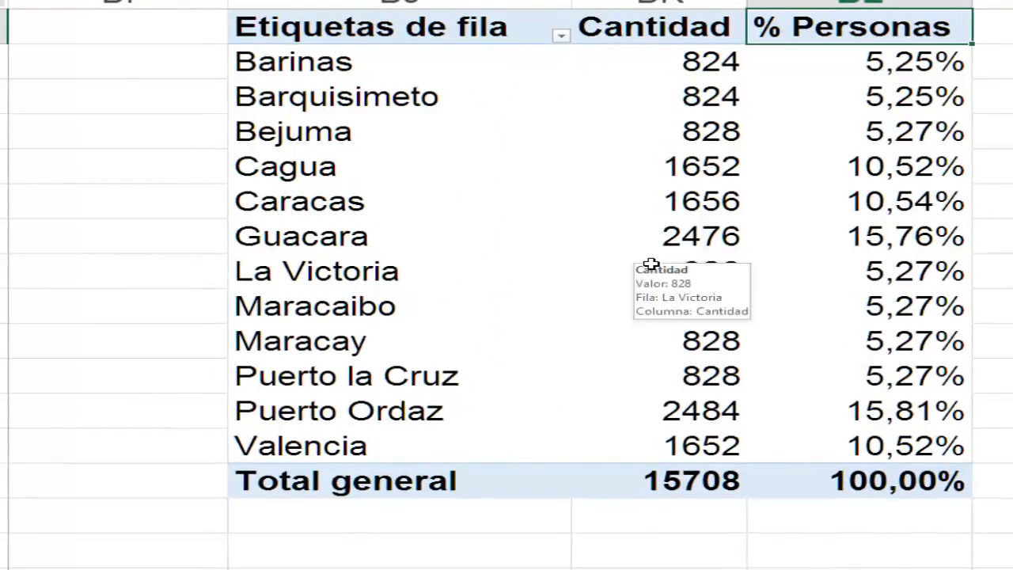
{"action": "scroll", "coordinate": [506, 285], "scroll_direction": "right", "scroll_amount": 1}
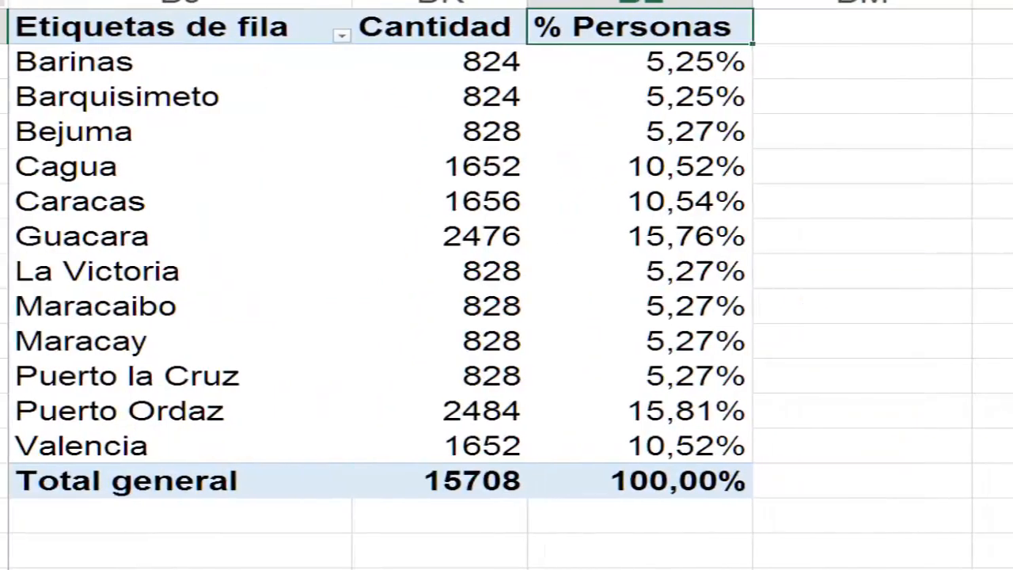
{"action": "left_click_drag", "start_coordinate": [355, 1], "coordinate": [301, 0]}
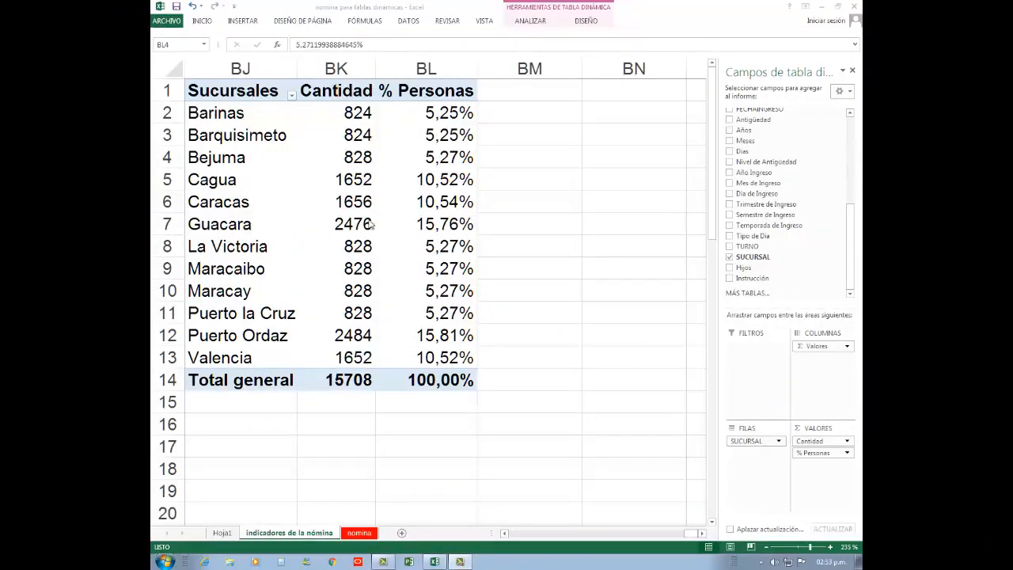
Add the SUELDO field to the pivot table's values as a sum and rename its header in BM1 to "Total Bs.".
{"action": "mouse_move", "coordinate": [372, 129]}
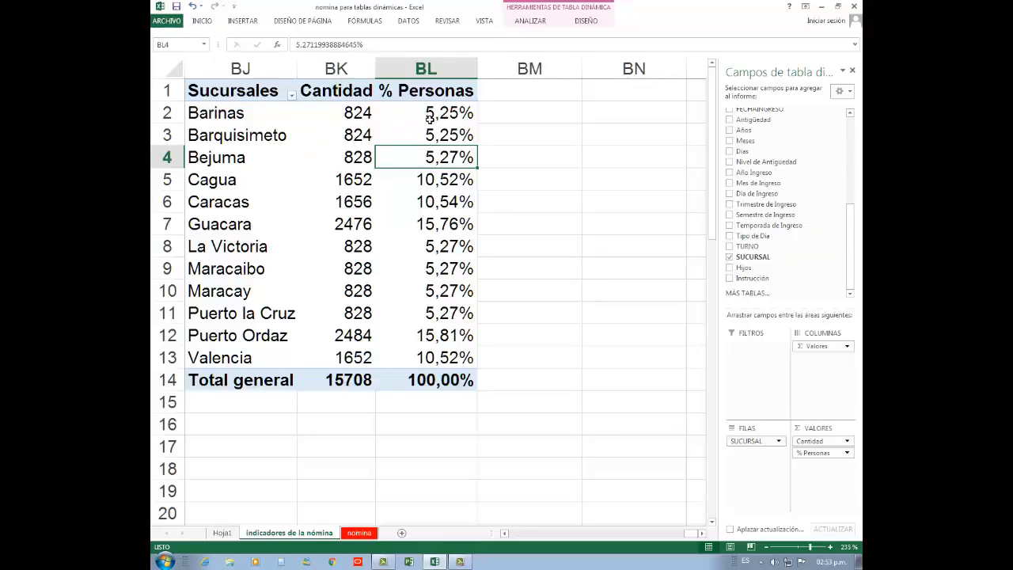
{"action": "left_click_drag", "start_coordinate": [849, 226], "coordinate": [848, 156]}
{"action": "left_click_drag", "start_coordinate": [750, 180], "coordinate": [838, 475]}
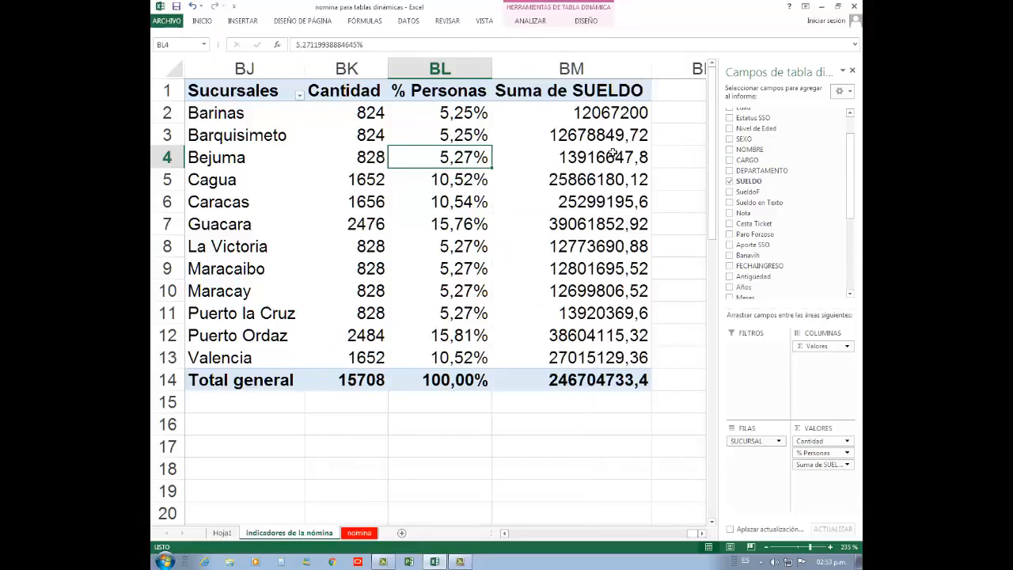
{"action": "left_click", "coordinate": [551, 92]}
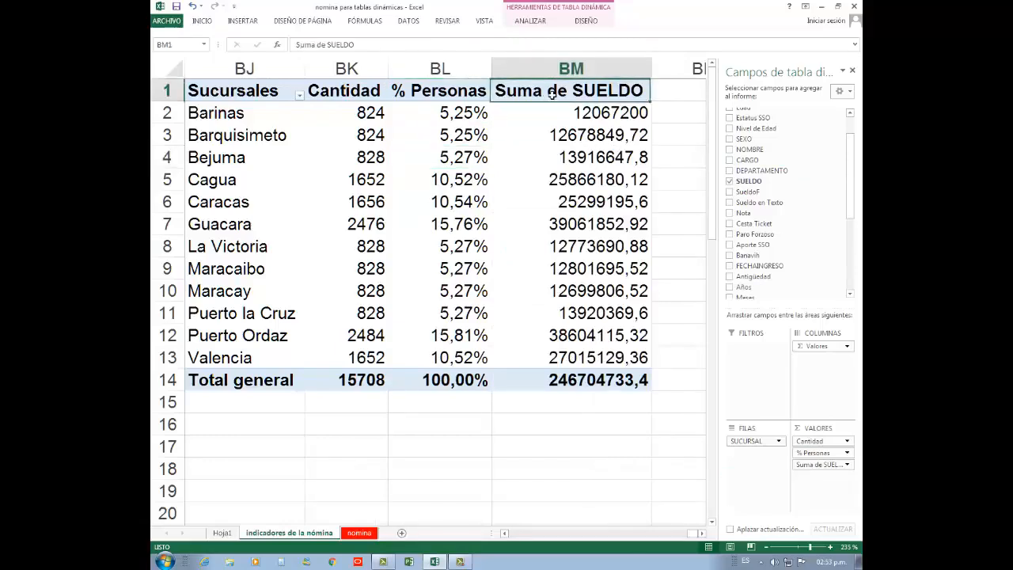
{"action": "type", "text": "Total Bs"}
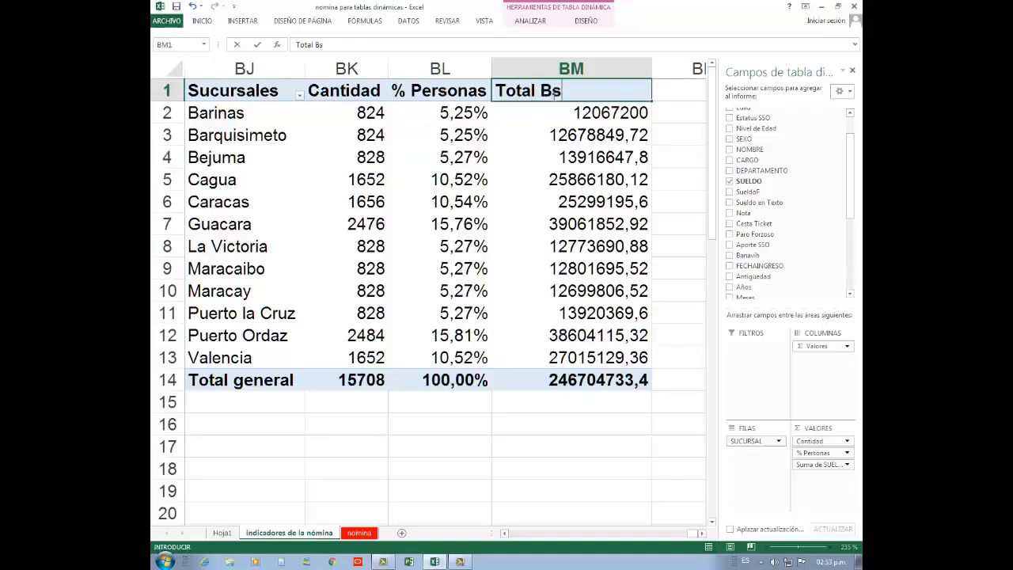
{"action": "type", "text": "."}
{"action": "key", "text": "Return"}
Format column BM with thousands separators and two decimals, and center its "Total Bs." header.
{"action": "left_click", "coordinate": [510, 69]}
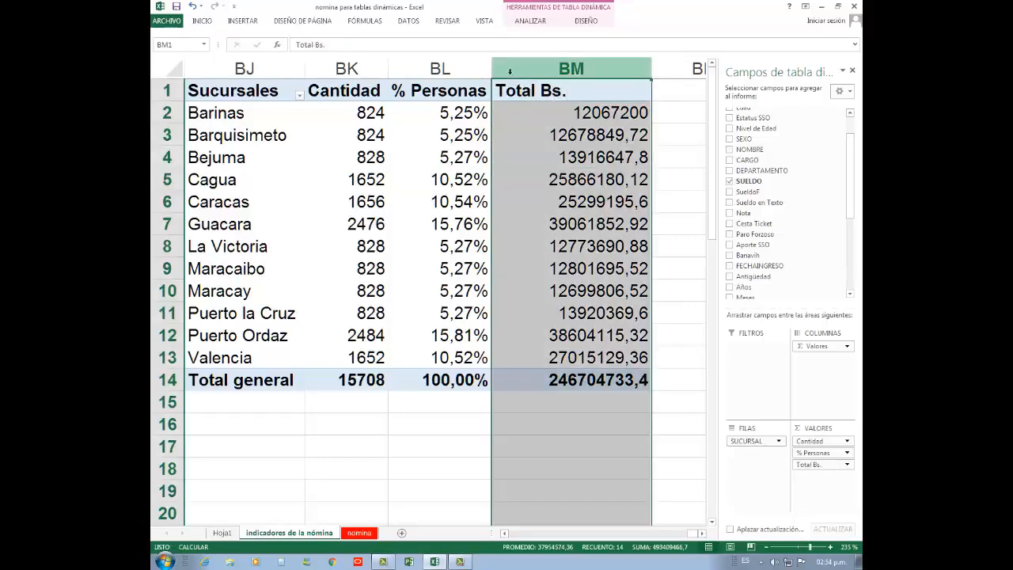
{"action": "left_click", "coordinate": [203, 20]}
{"action": "left_click", "coordinate": [511, 57]}
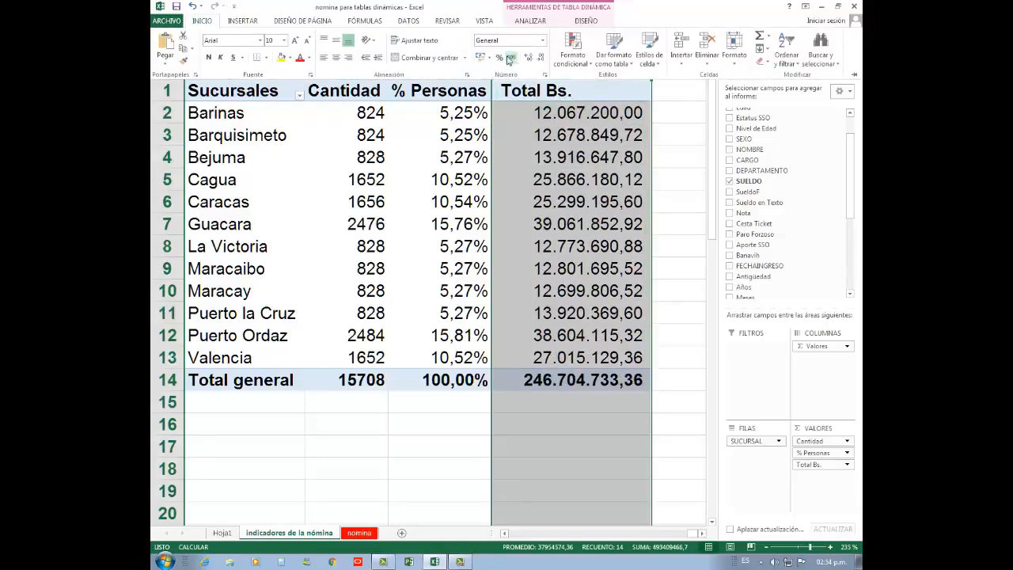
{"action": "left_click", "coordinate": [573, 96]}
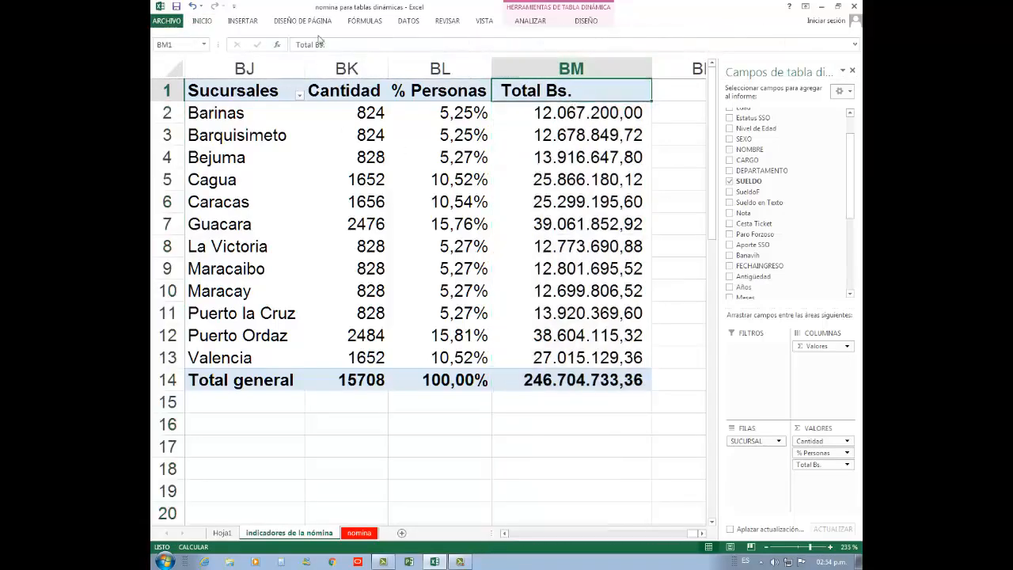
{"action": "left_click", "coordinate": [198, 23]}
{"action": "left_click", "coordinate": [336, 58]}
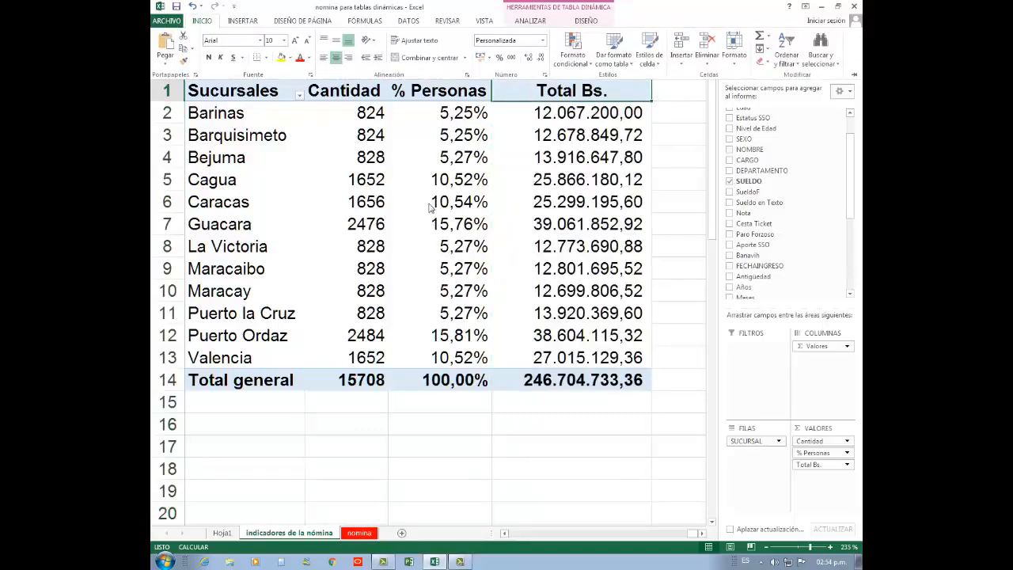
Add SUELDO to the pivot table's values a second time and rename its header in BN1 to "Promedio Bs".
{"action": "scroll", "coordinate": [430, 207], "scroll_direction": "down", "scroll_amount": 2}
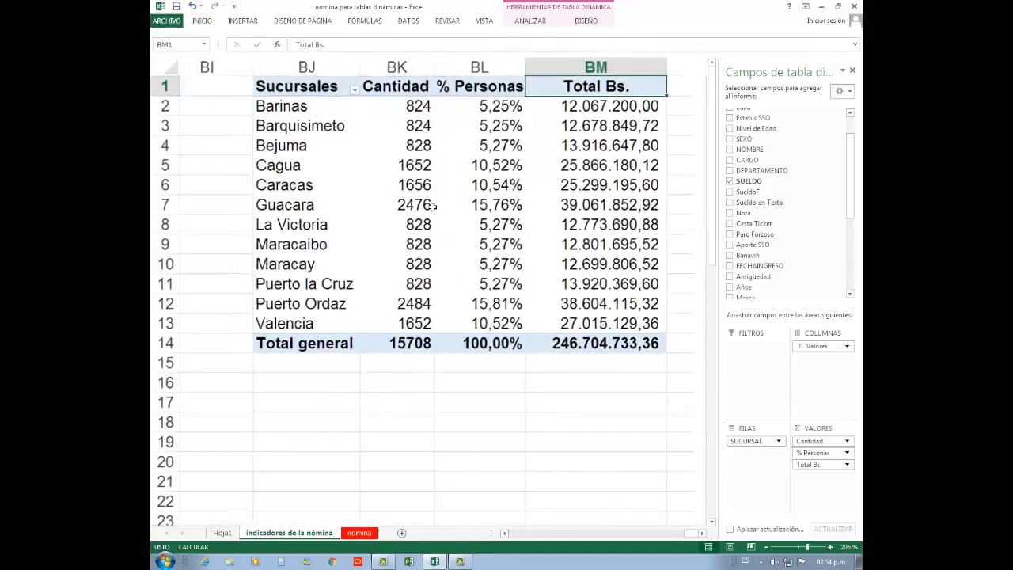
{"action": "left_click", "coordinate": [701, 533]}
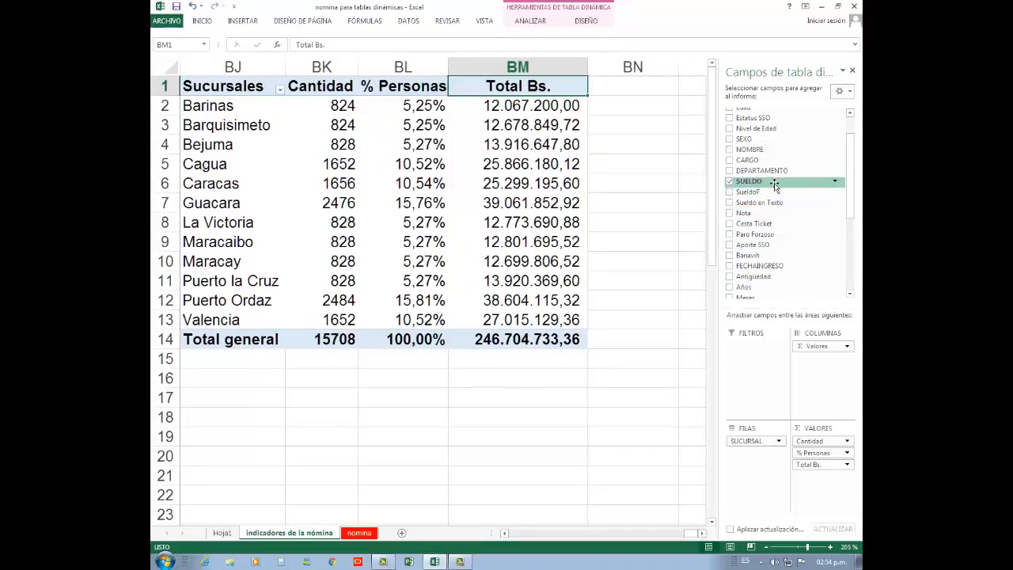
{"action": "left_click_drag", "start_coordinate": [755, 190], "coordinate": [828, 467]}
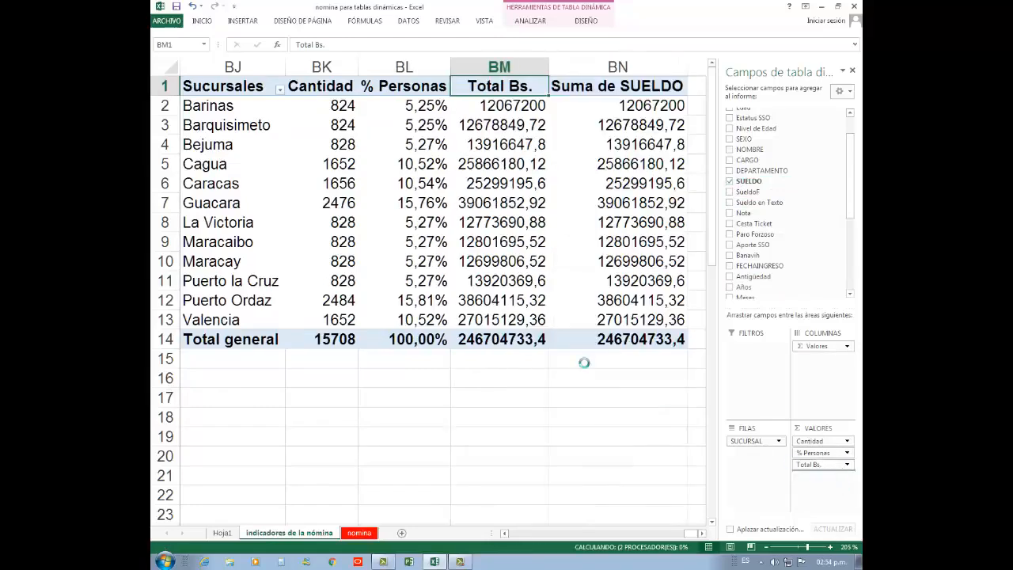
{"action": "left_click", "coordinate": [609, 91]}
{"action": "type", "text": "P"}
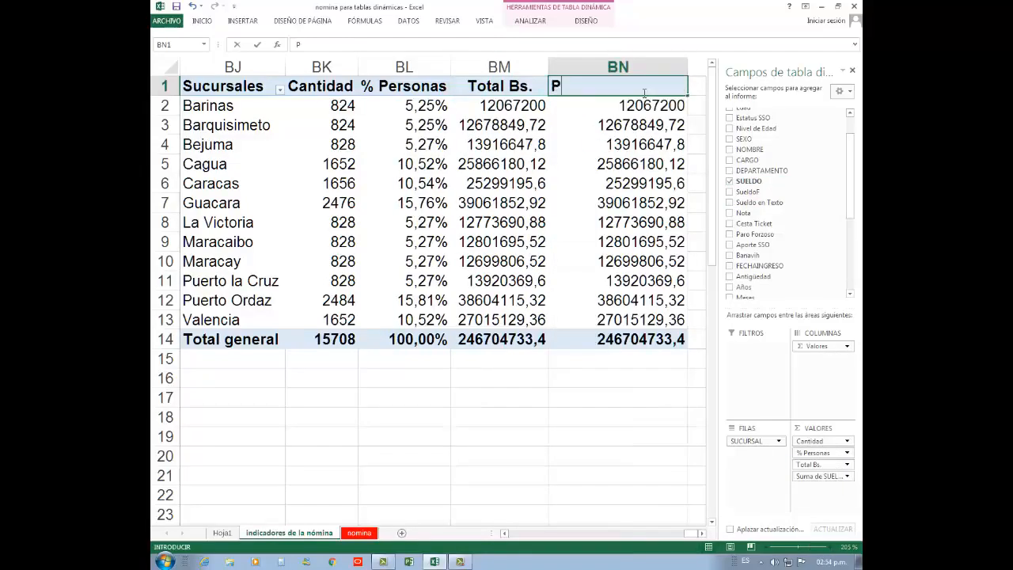
{"action": "type", "text": "romedio Bs"}
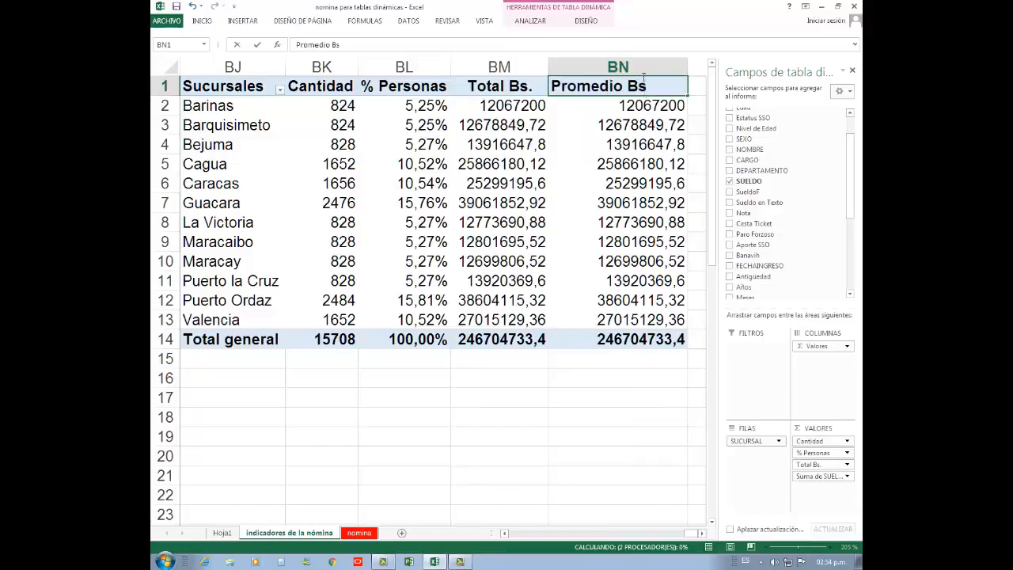
{"action": "key", "text": "Return"}
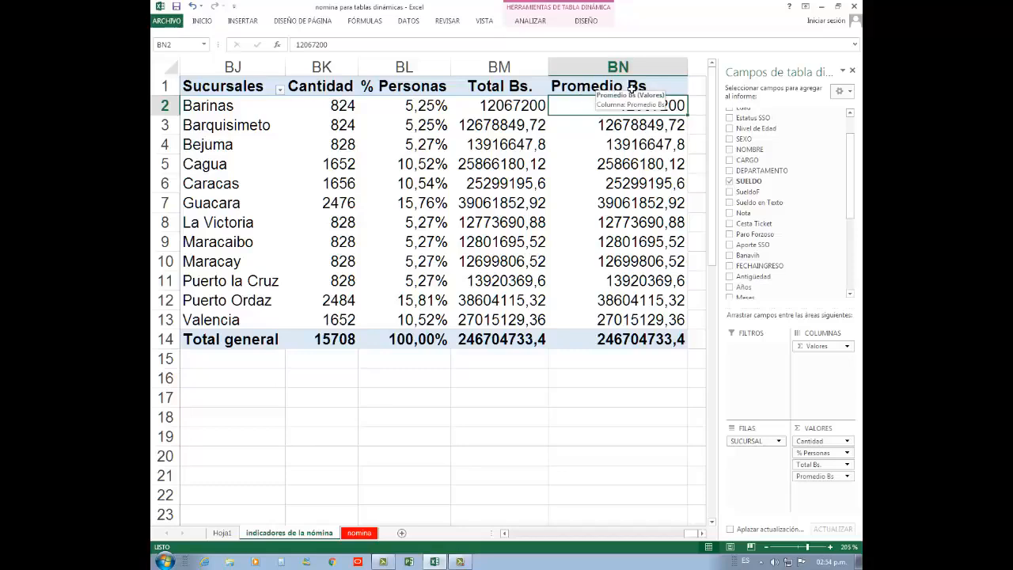
Change the calculation of the "Promedio Bs" value field in BN1 from sum to average (Promedio).
{"action": "double_click", "coordinate": [631, 89]}
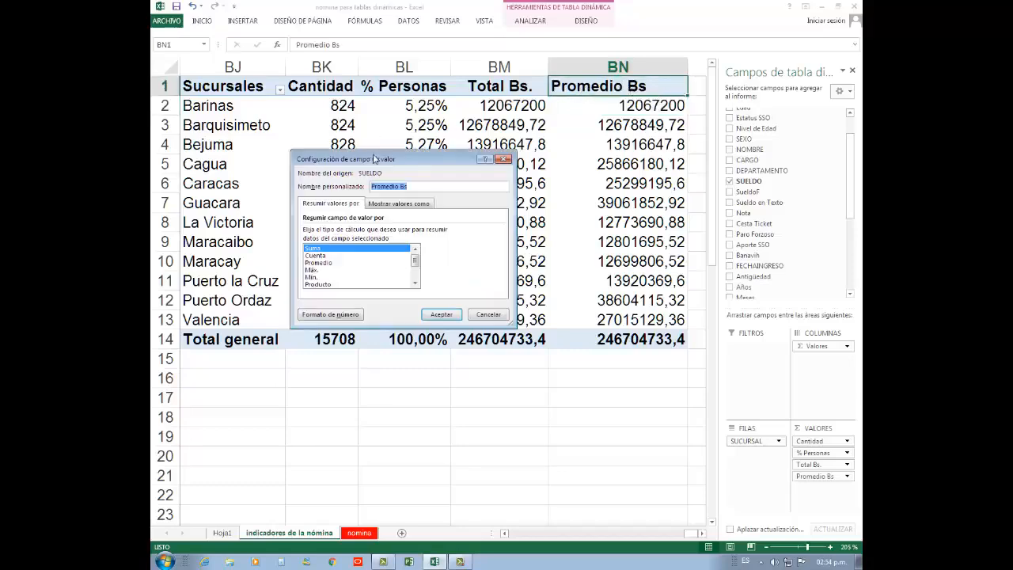
{"action": "left_click_drag", "start_coordinate": [374, 159], "coordinate": [433, 156]}
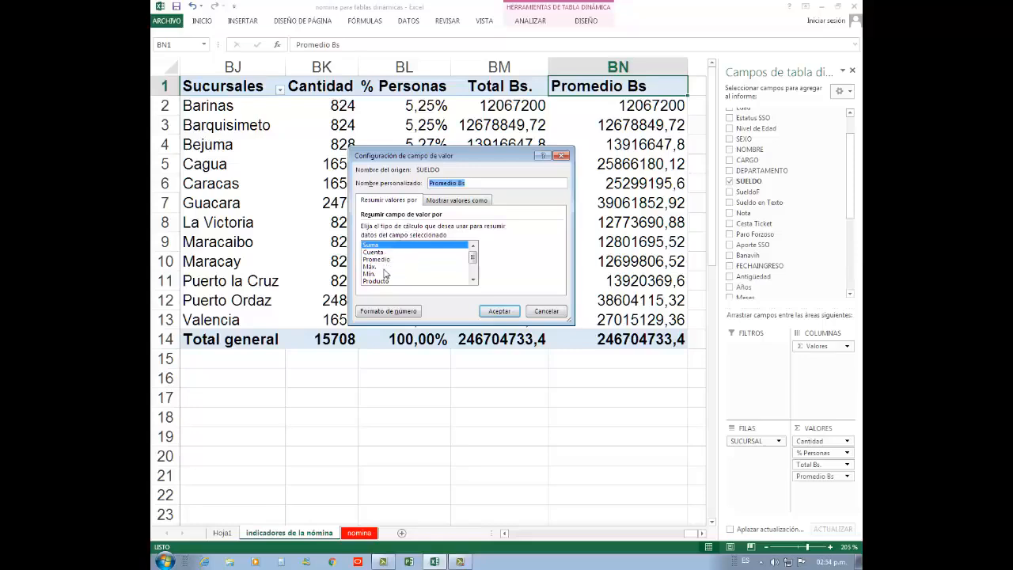
{"action": "left_click", "coordinate": [473, 280]}
{"action": "left_click", "coordinate": [473, 280]}
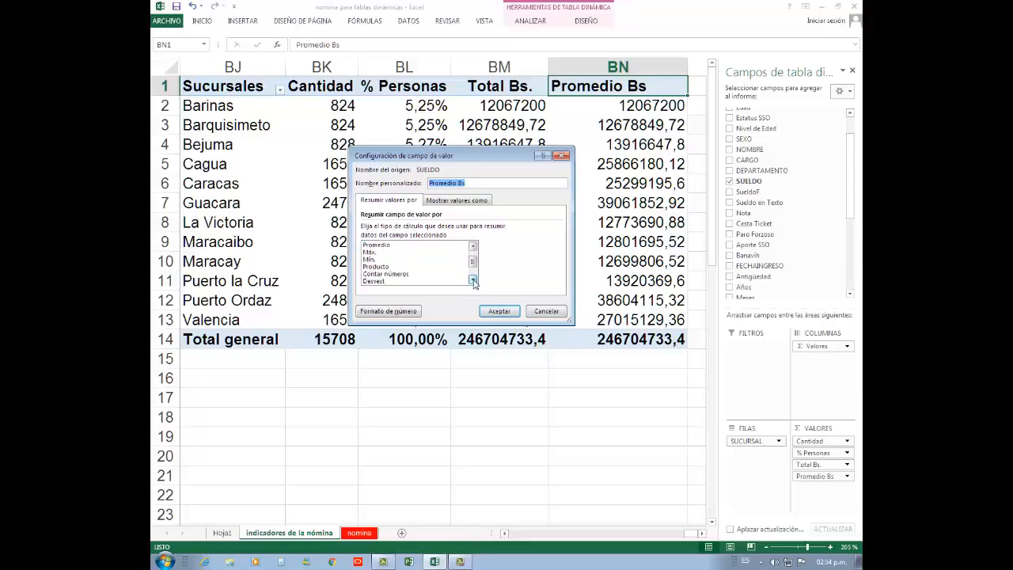
{"action": "left_click", "coordinate": [473, 280]}
{"action": "left_click", "coordinate": [472, 280]}
{"action": "left_click", "coordinate": [473, 280]}
{"action": "left_click_drag", "start_coordinate": [471, 271], "coordinate": [473, 263]}
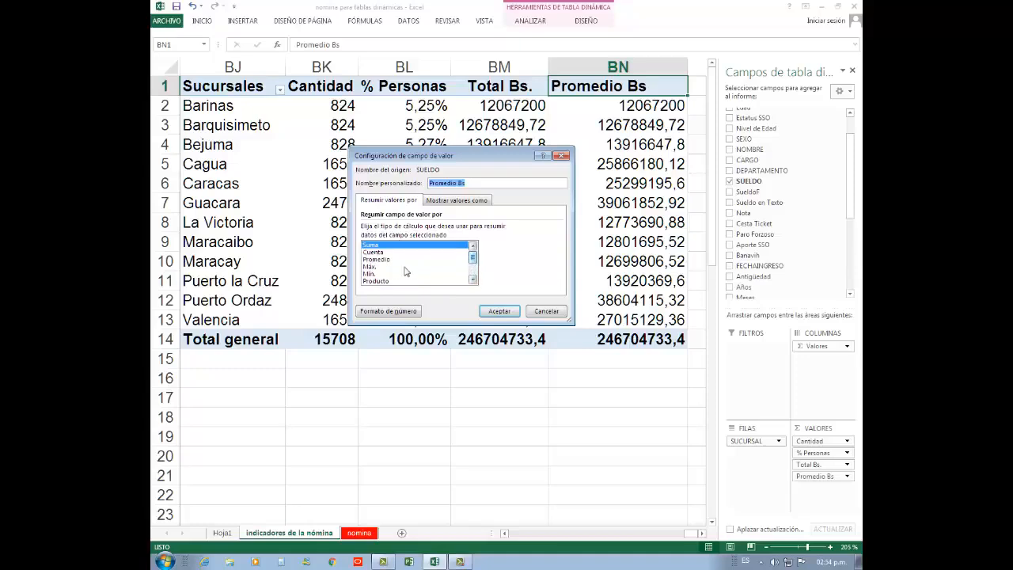
{"action": "left_click", "coordinate": [377, 258]}
{"action": "left_click", "coordinate": [497, 311]}
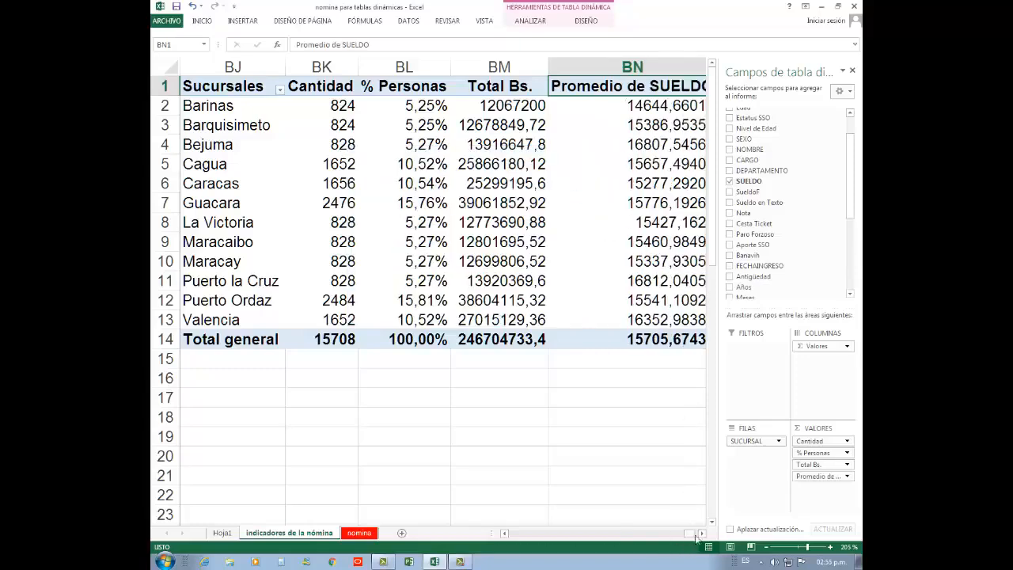
Shorten the custom name of the average salary field in BN1 to "Promedio".
{"action": "left_click", "coordinate": [701, 532]}
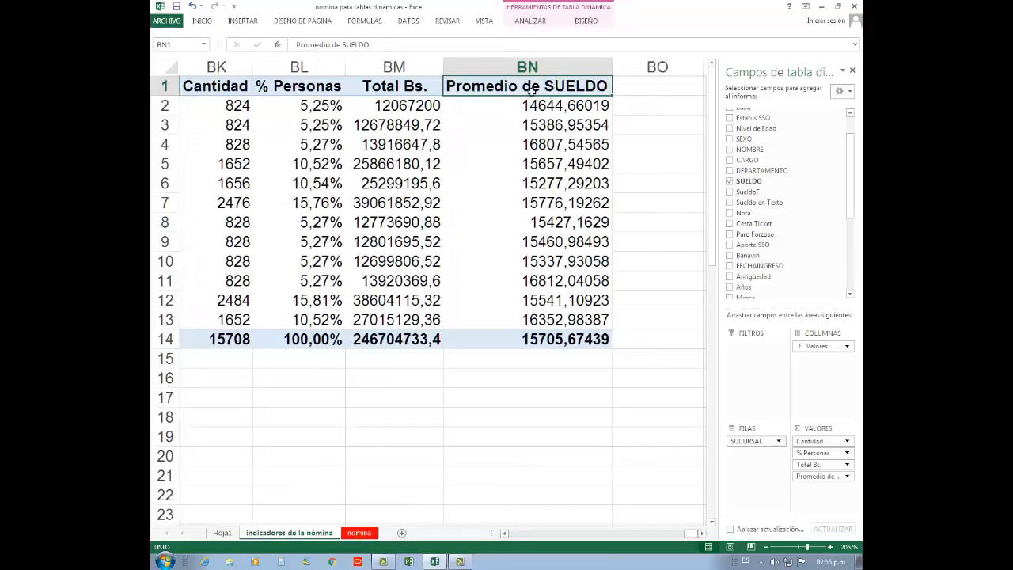
{"action": "double_click", "coordinate": [531, 92]}
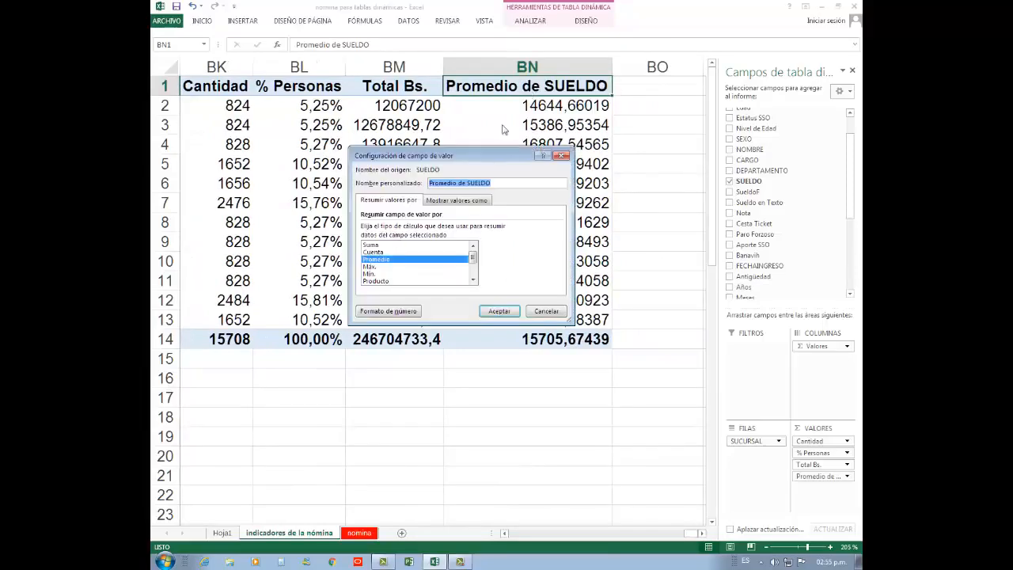
{"action": "left_click_drag", "start_coordinate": [499, 184], "coordinate": [468, 183]}
{"action": "key", "text": "BackSpace"}
{"action": "left_click", "coordinate": [499, 310]}
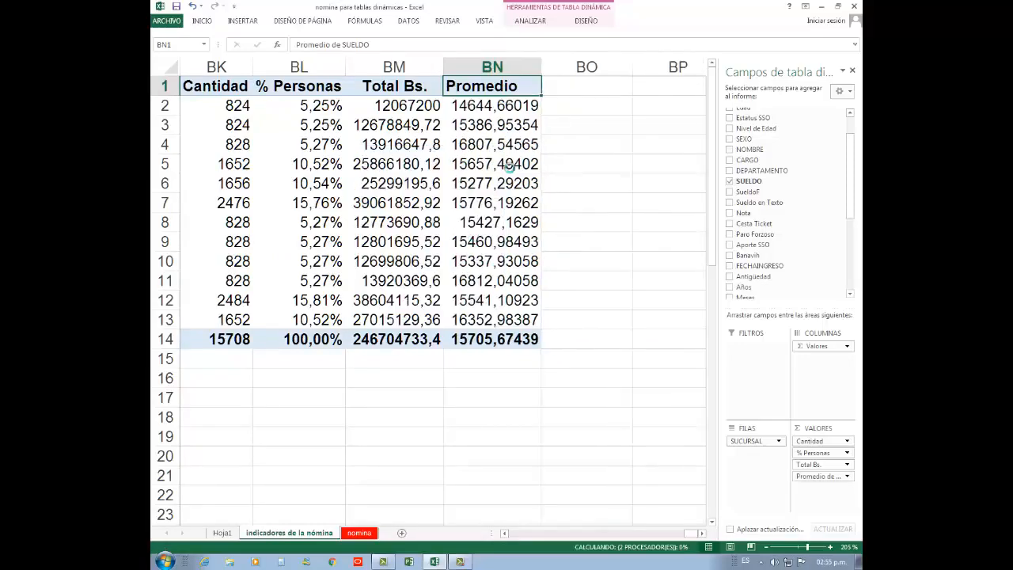
Format BM2:BN14 with thousands separators and two decimals, and widen column BM so its amounts fit.
{"action": "left_click_drag", "start_coordinate": [393, 105], "coordinate": [507, 342]}
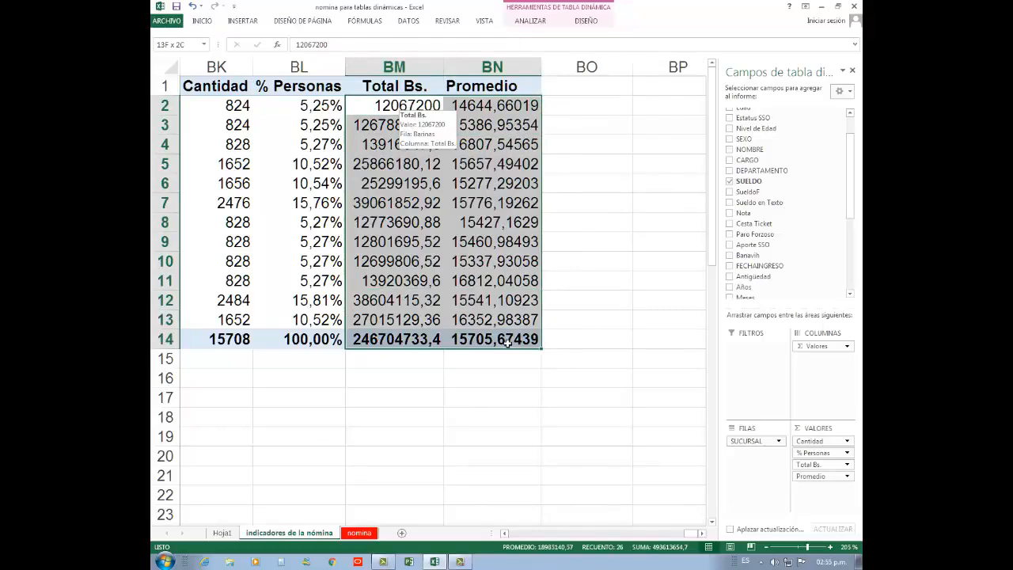
{"action": "left_click", "coordinate": [204, 21]}
{"action": "left_click", "coordinate": [512, 58]}
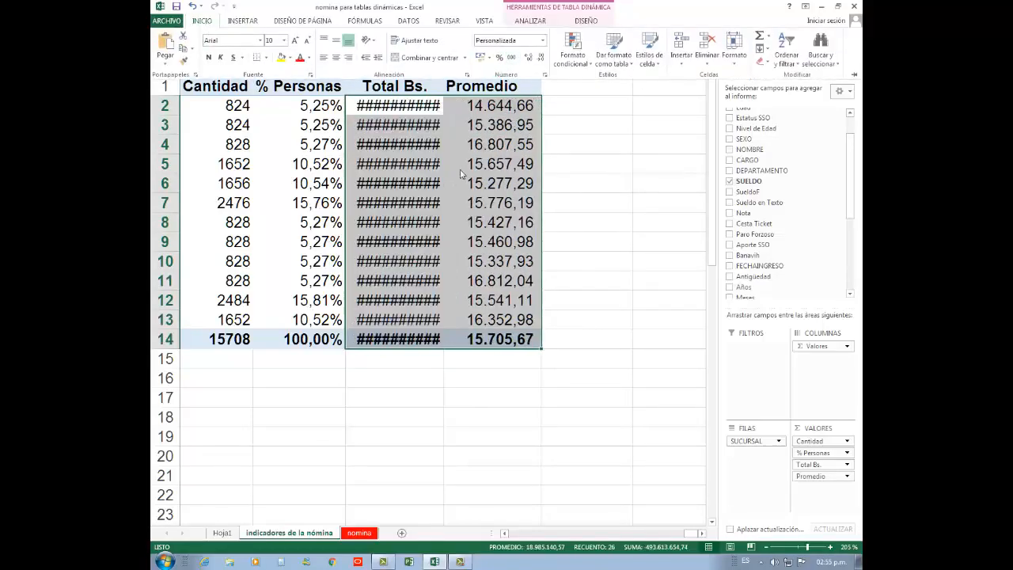
{"action": "left_click_drag", "start_coordinate": [446, 73], "coordinate": [469, 71]}
{"action": "left_click", "coordinate": [411, 151]}
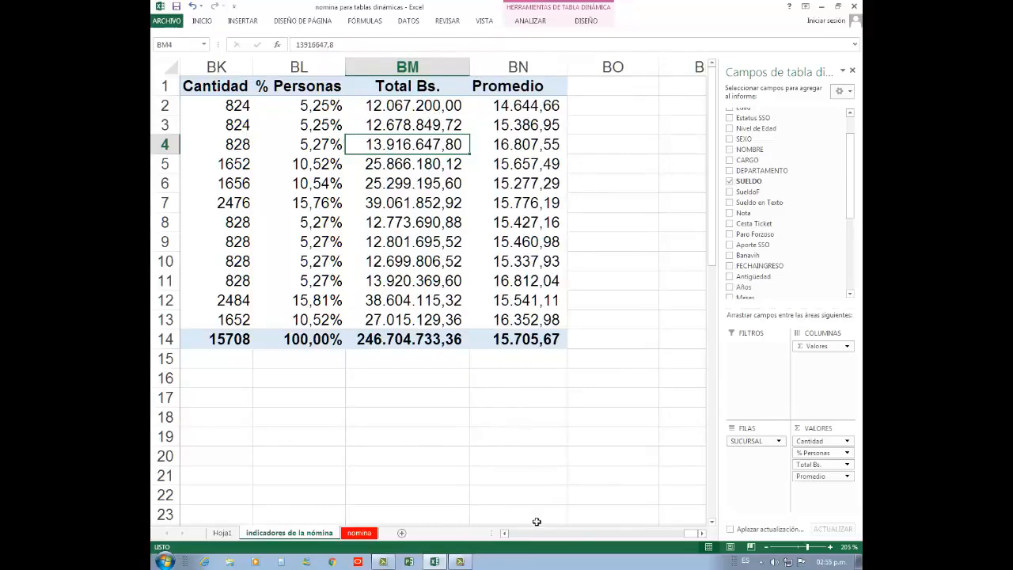
{"action": "left_click", "coordinate": [505, 533]}
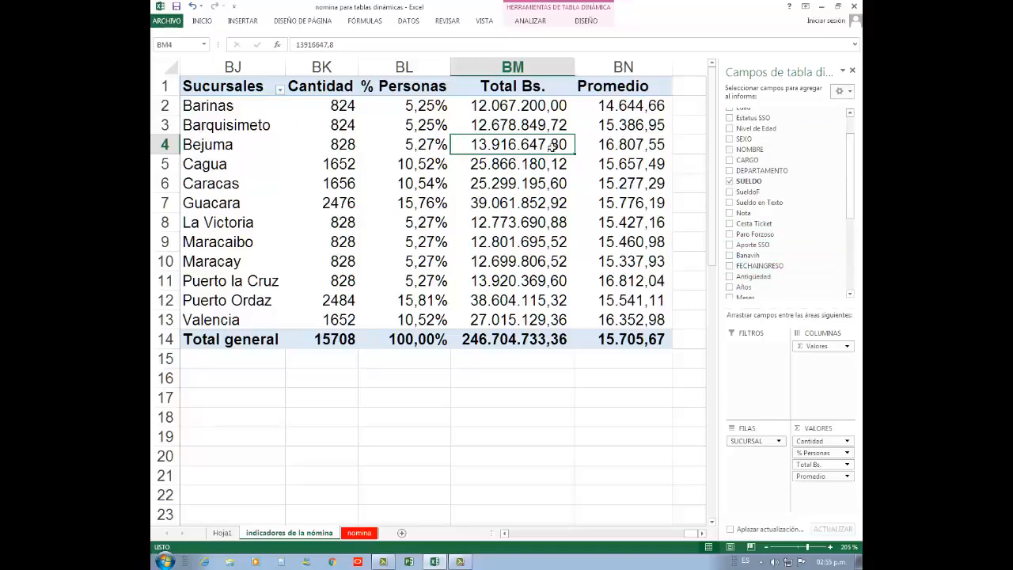
Close the field list, then give the pivot table banded rows and the dark green style from the Oscuro group.
{"action": "left_click", "coordinate": [853, 72]}
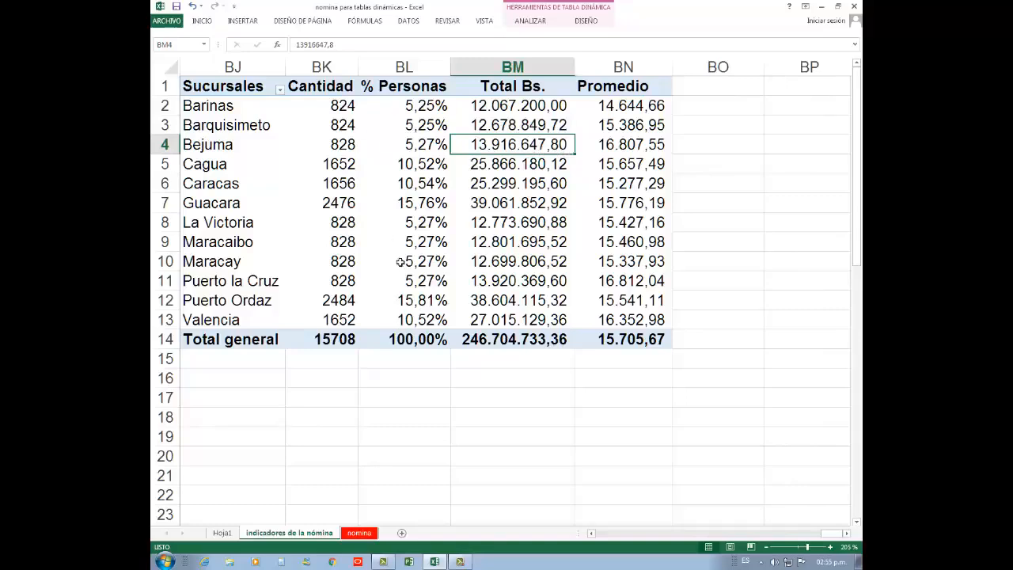
{"action": "left_click", "coordinate": [585, 20]}
{"action": "left_click", "coordinate": [434, 41]}
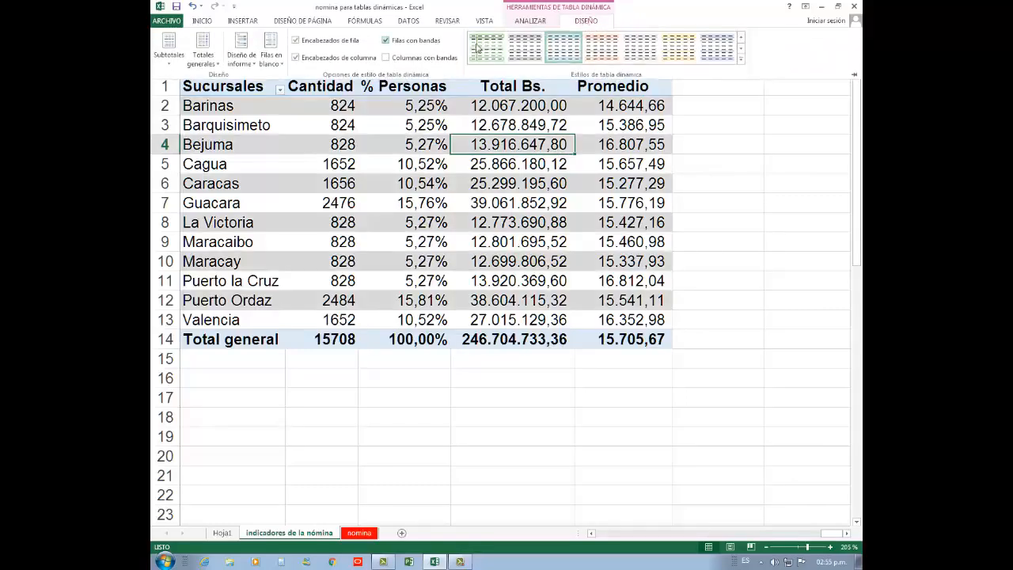
{"action": "left_click", "coordinate": [740, 59]}
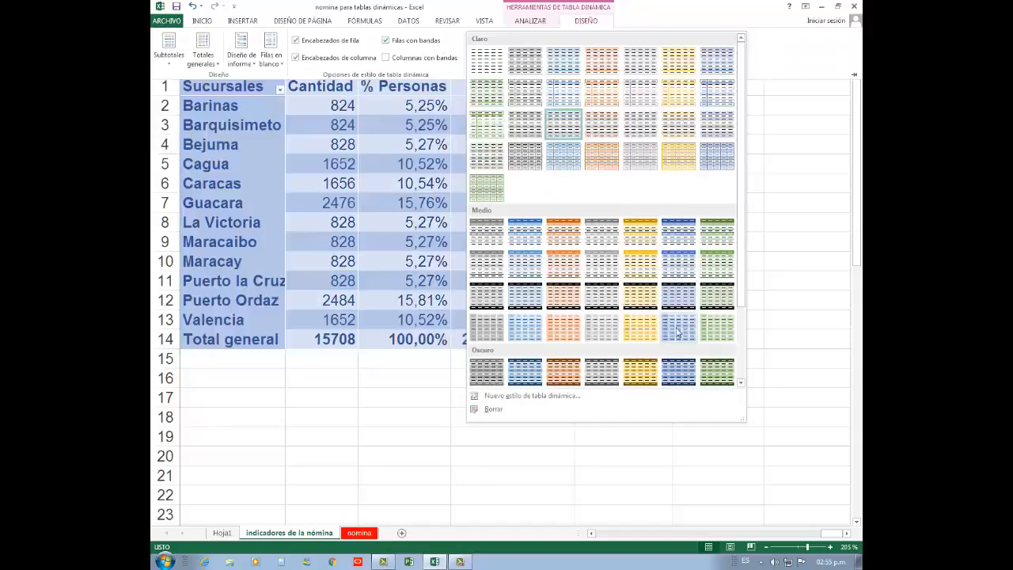
{"action": "left_click", "coordinate": [716, 365]}
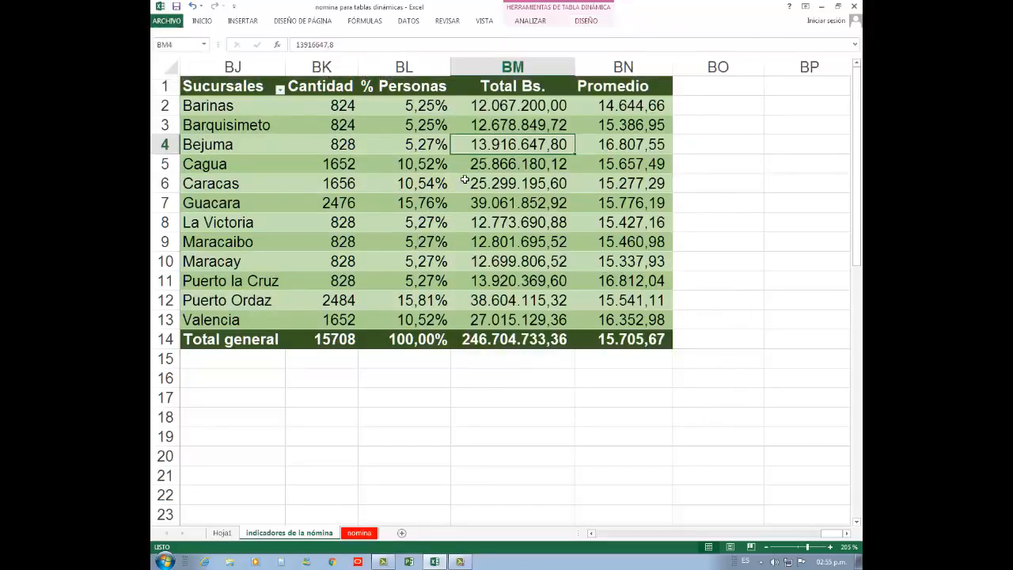
Insert a 2-D pie pivot chart based on the Sucursales and % Personas columns, rows 1 to 13.
{"action": "mouse_move", "coordinate": [465, 180]}
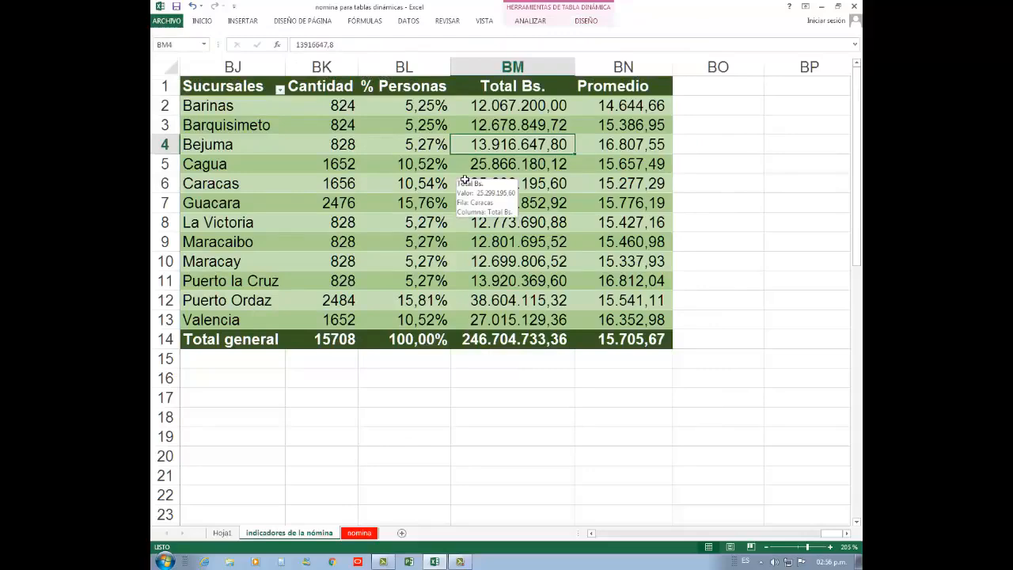
{"action": "scroll", "coordinate": [464, 180], "scroll_direction": "down", "scroll_amount": 4, "text": "ctrl"}
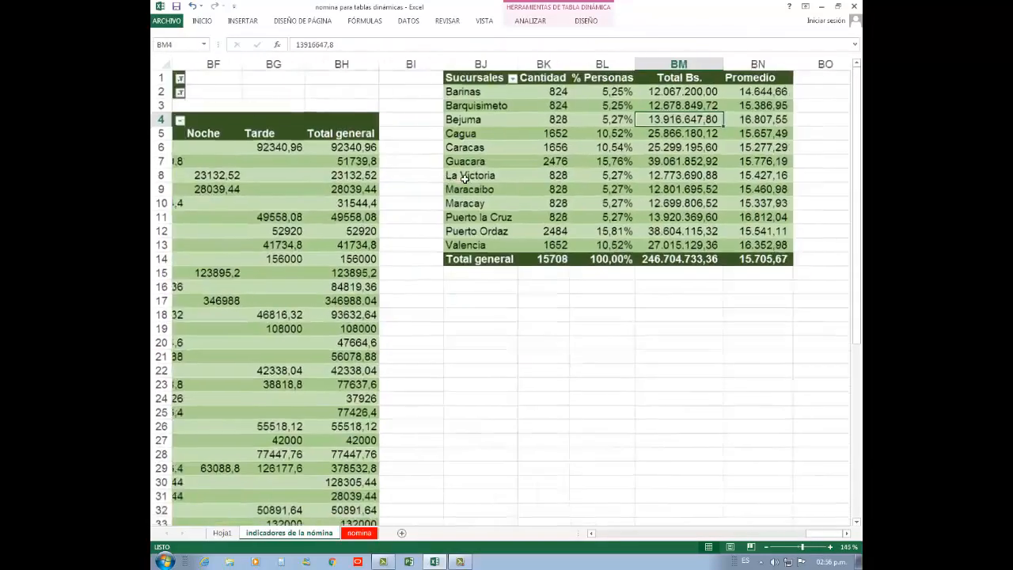
{"action": "left_click", "coordinate": [846, 533]}
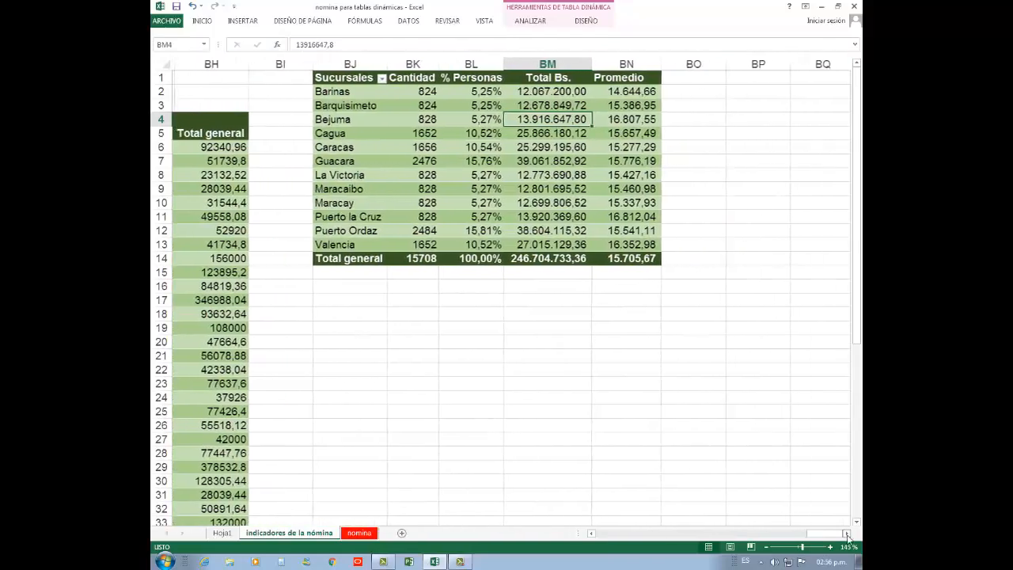
{"action": "left_click", "coordinate": [846, 534]}
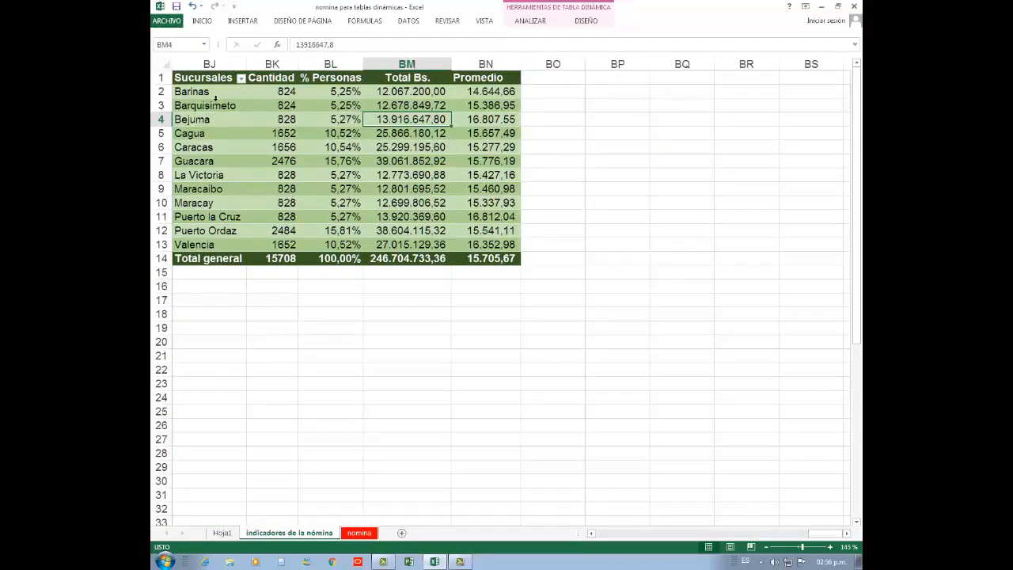
{"action": "left_click_drag", "start_coordinate": [213, 82], "coordinate": [223, 249]}
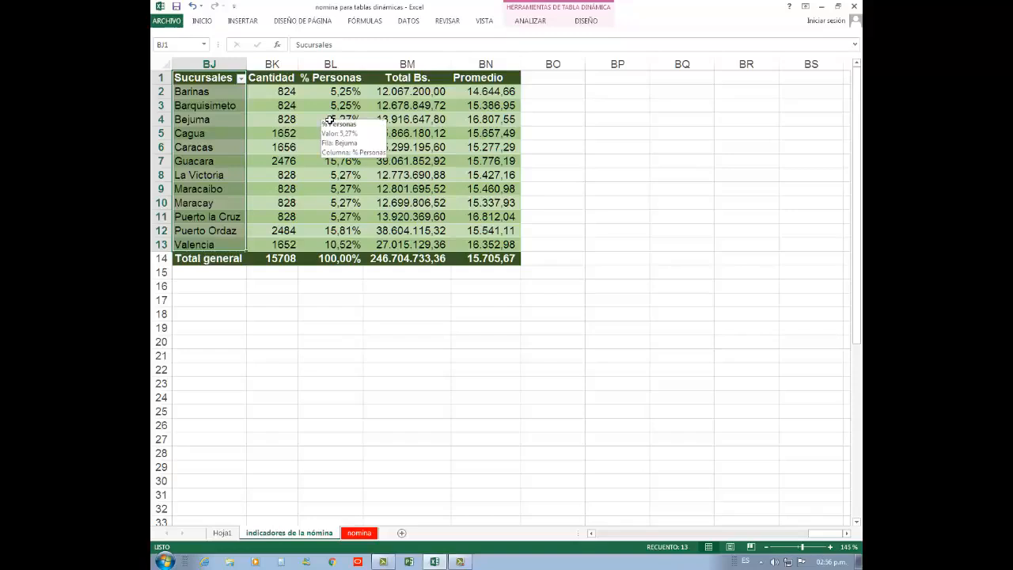
{"action": "left_click_drag", "start_coordinate": [349, 80], "coordinate": [361, 246]}
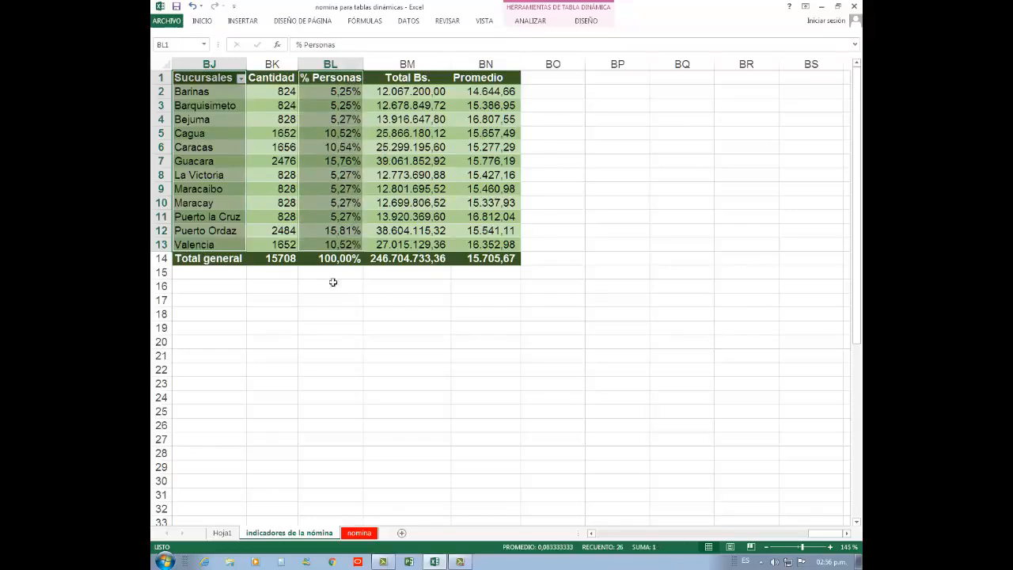
{"action": "left_click", "coordinate": [253, 21]}
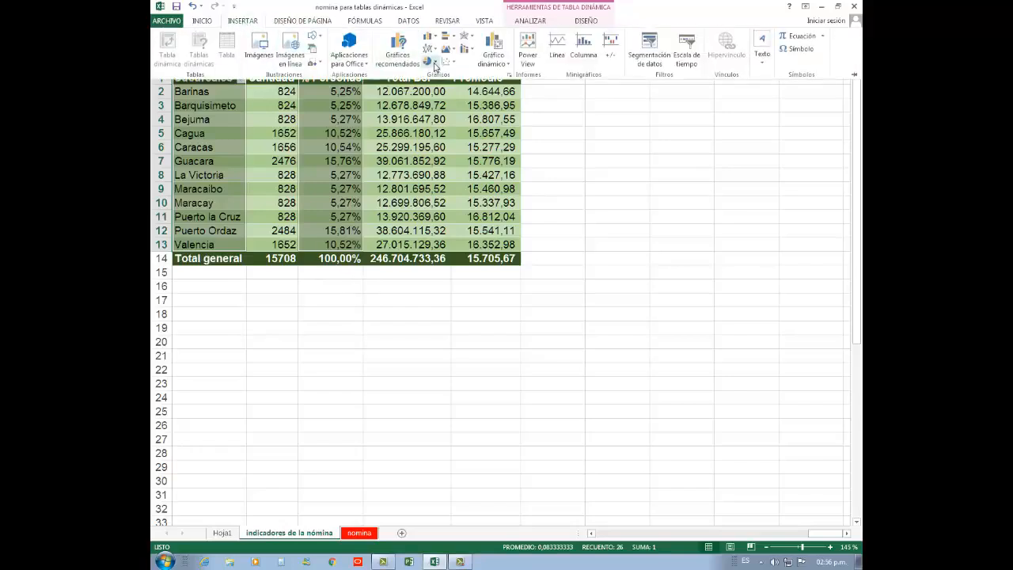
{"action": "left_click", "coordinate": [429, 61]}
{"action": "left_click", "coordinate": [438, 96]}
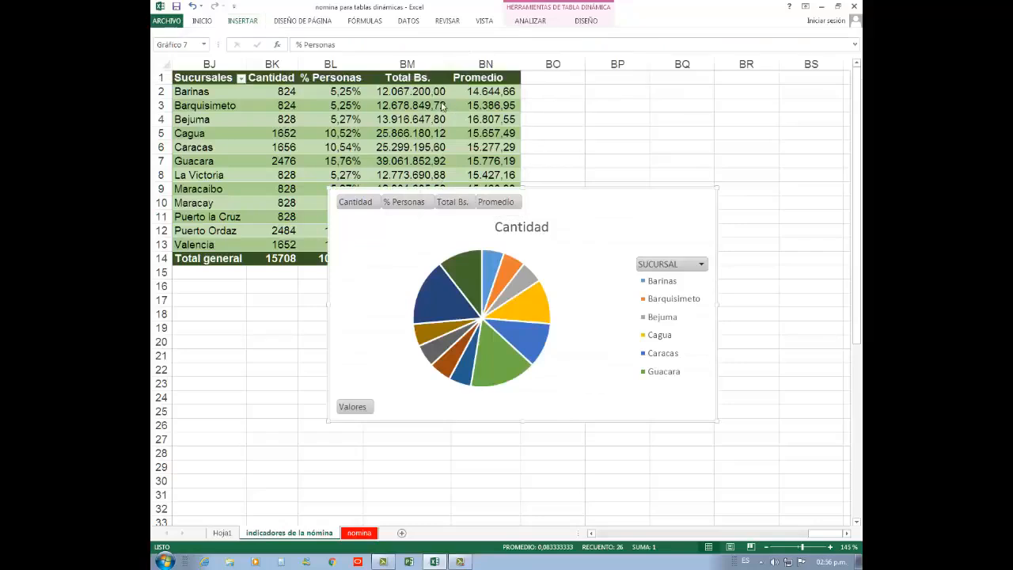
Hide all field buttons on the pie chart and delete its "Cantidad" title.
{"action": "right_click", "coordinate": [462, 210]}
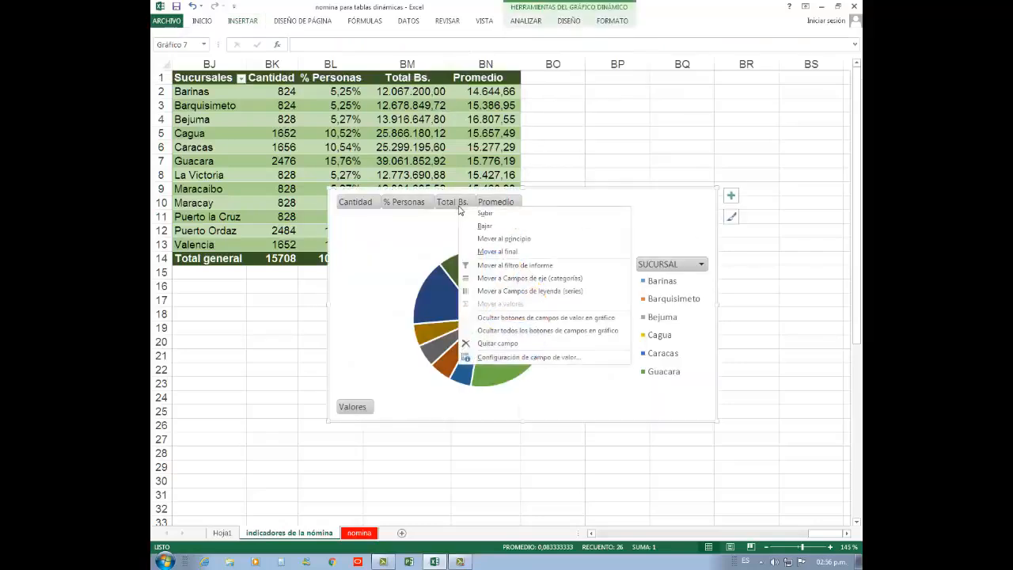
{"action": "left_click", "coordinate": [524, 334]}
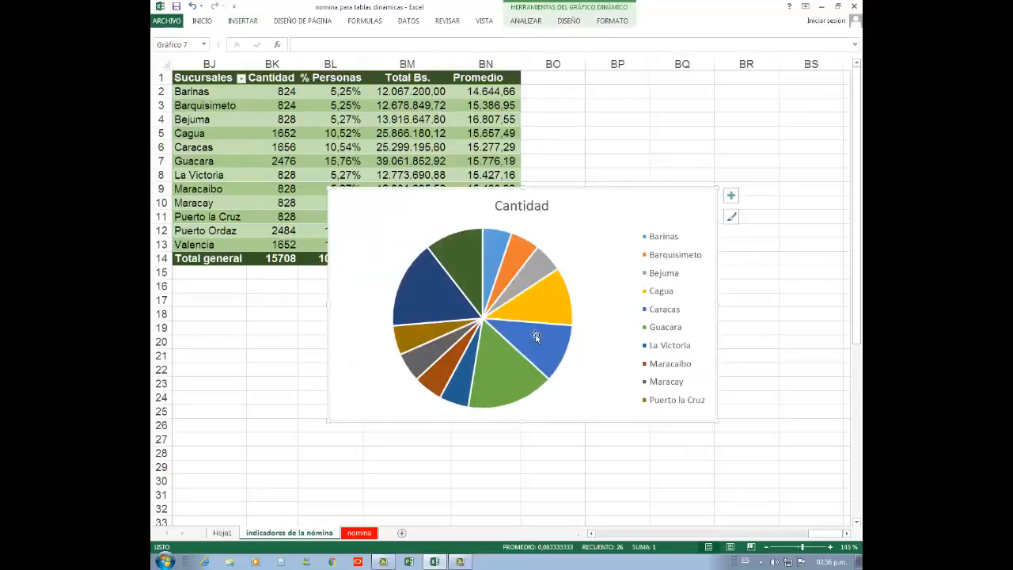
{"action": "left_click", "coordinate": [554, 208]}
{"action": "key", "text": "Delete"}
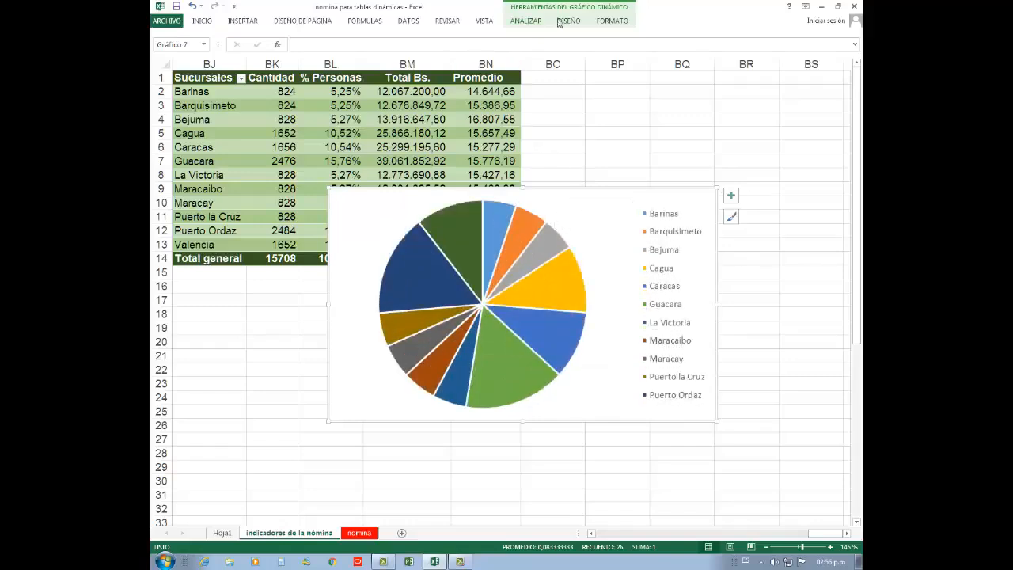
Apply the dark-background style to the pie chart and fit it beside the pivot table, from column BO to BR across rows 1 to 14.
{"action": "left_click", "coordinate": [570, 21]}
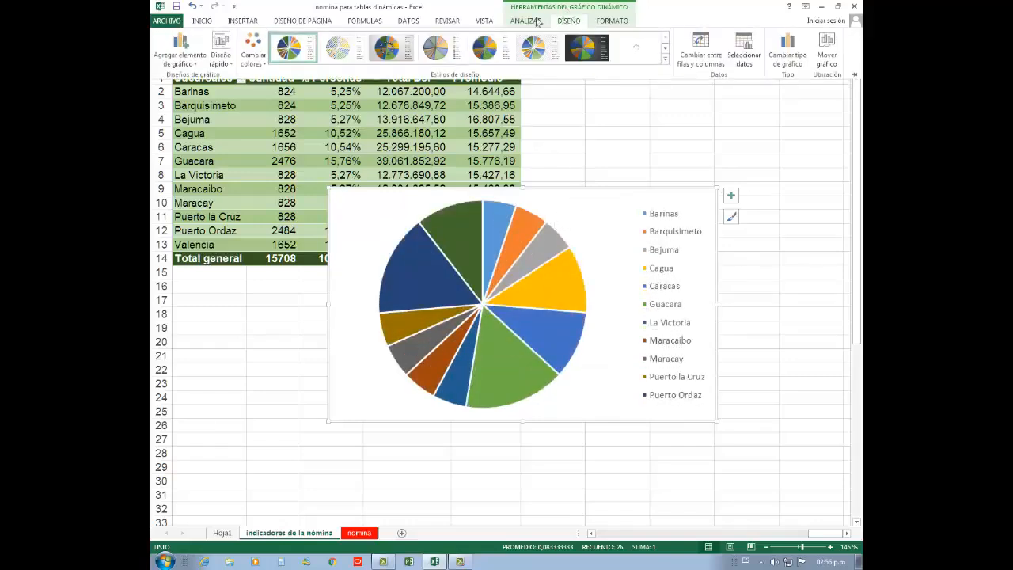
{"action": "left_click", "coordinate": [586, 47]}
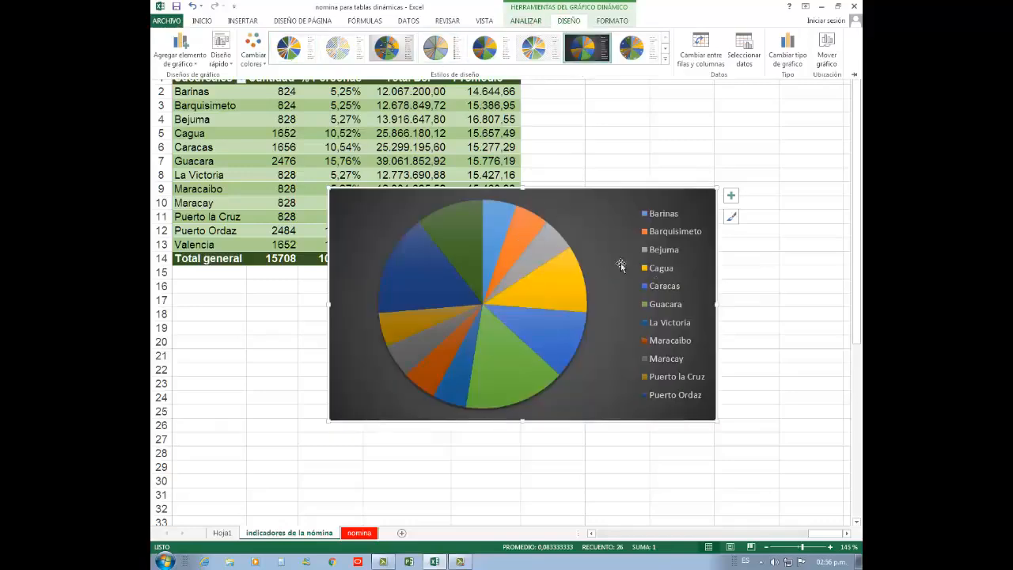
{"action": "left_click", "coordinate": [334, 191]}
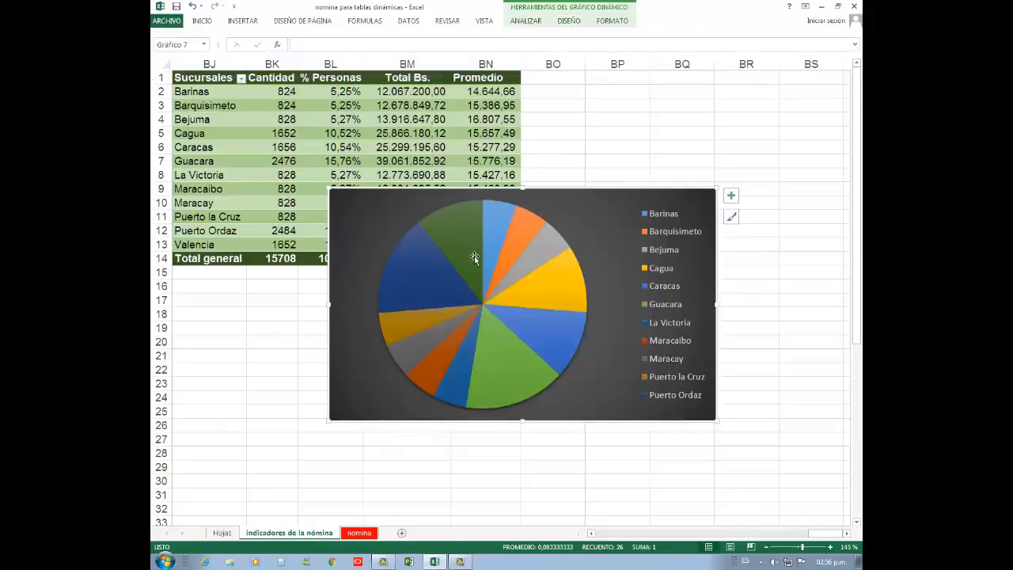
{"action": "left_click_drag", "start_coordinate": [569, 195], "coordinate": [487, 212]}
{"action": "left_click_drag", "start_coordinate": [636, 208], "coordinate": [752, 68]}
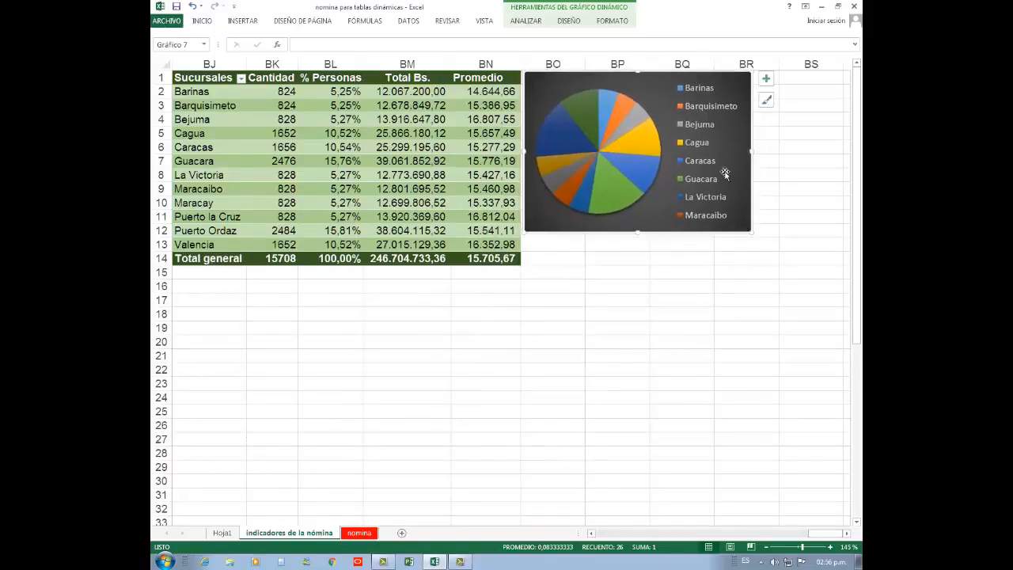
{"action": "left_click_drag", "start_coordinate": [754, 237], "coordinate": [783, 273]}
Apply a quick layout with percentage labels and a legend to the pie chart, and delete the "Cantidad" title it adds.
{"action": "left_click", "coordinate": [570, 21]}
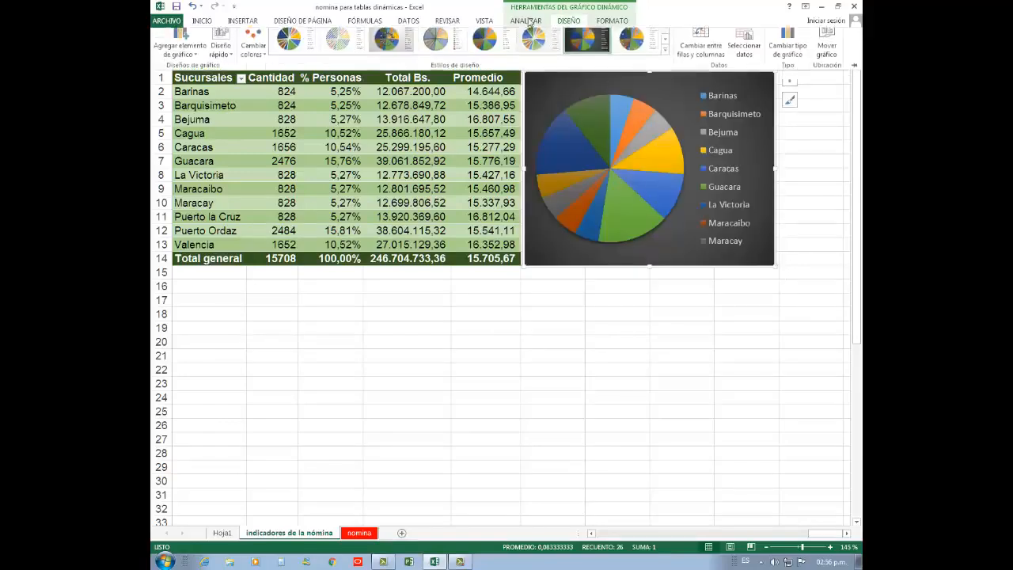
{"action": "left_click", "coordinate": [221, 52]}
{"action": "left_click", "coordinate": [278, 116]}
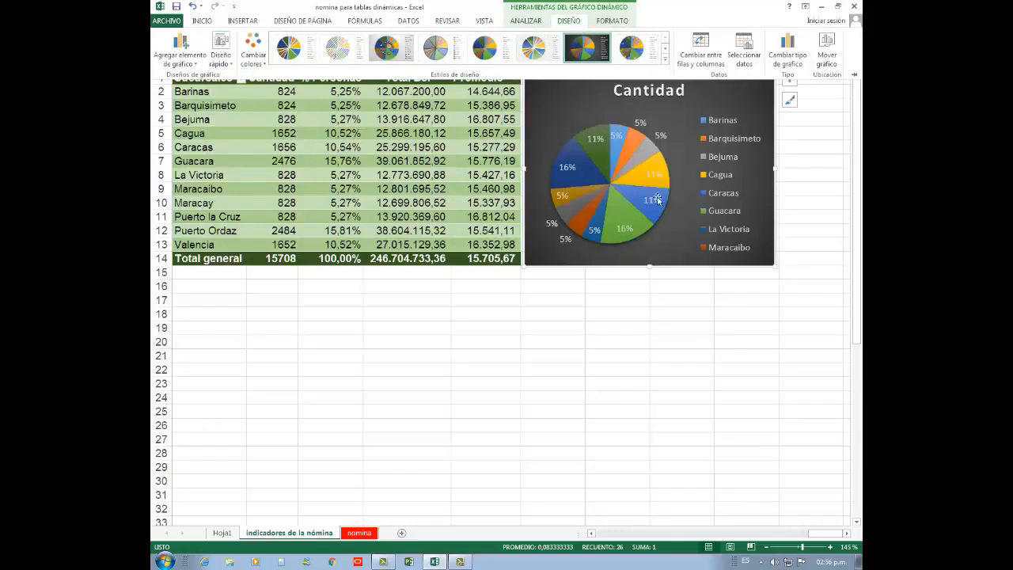
{"action": "left_click", "coordinate": [644, 105]}
{"action": "left_click", "coordinate": [657, 103]}
{"action": "key", "text": "Delete"}
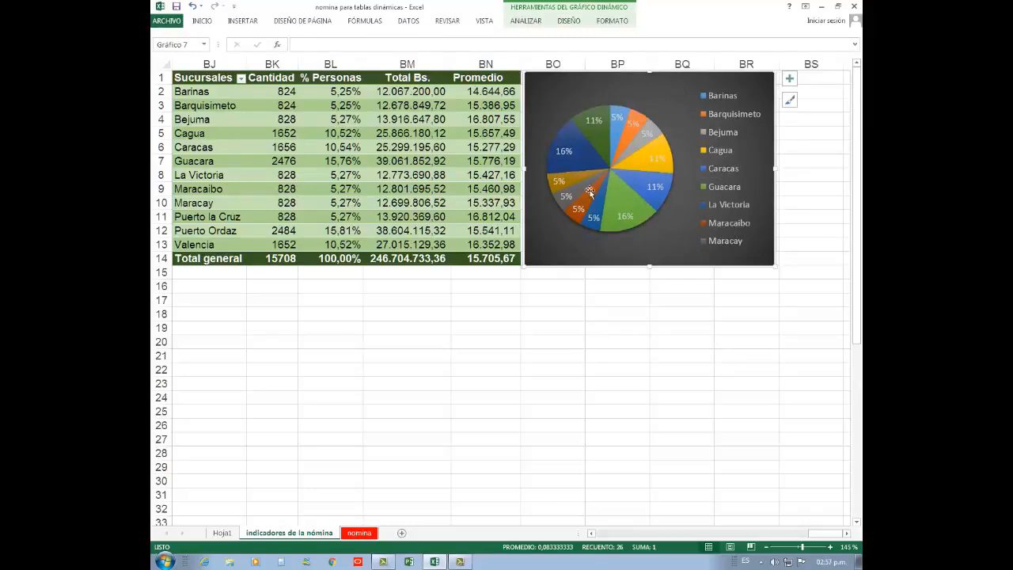
{"action": "left_click", "coordinate": [610, 355]}
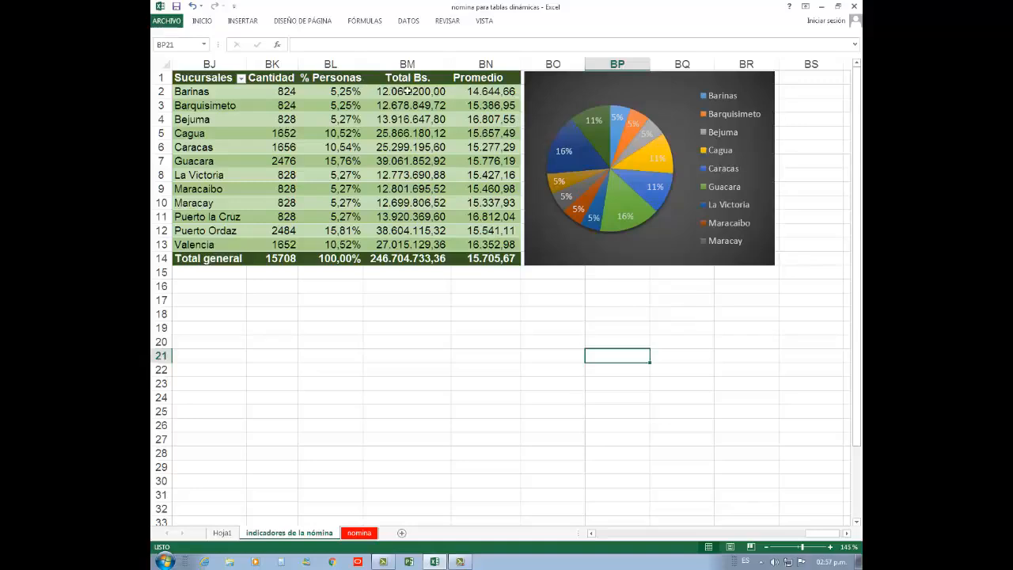
Insert a combo pivot chart with clustered columns and a line on the secondary axis, based on Sucursales, Cantidad and Total Bs., rows 1 to 13.
{"action": "left_click_drag", "start_coordinate": [214, 80], "coordinate": [229, 247]}
{"action": "left_click_drag", "start_coordinate": [279, 81], "coordinate": [286, 244]}
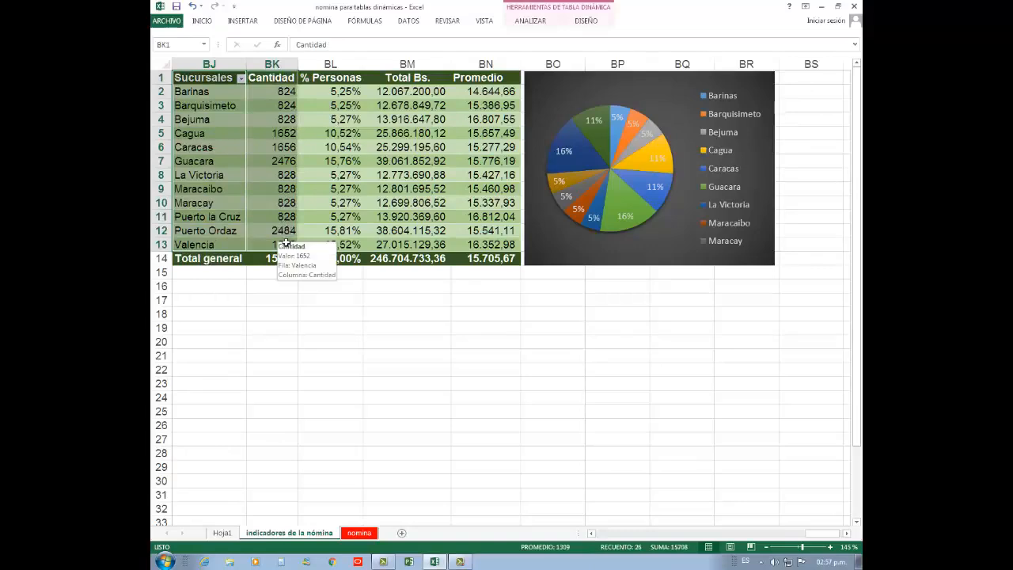
{"action": "left_click_drag", "start_coordinate": [413, 85], "coordinate": [425, 253]}
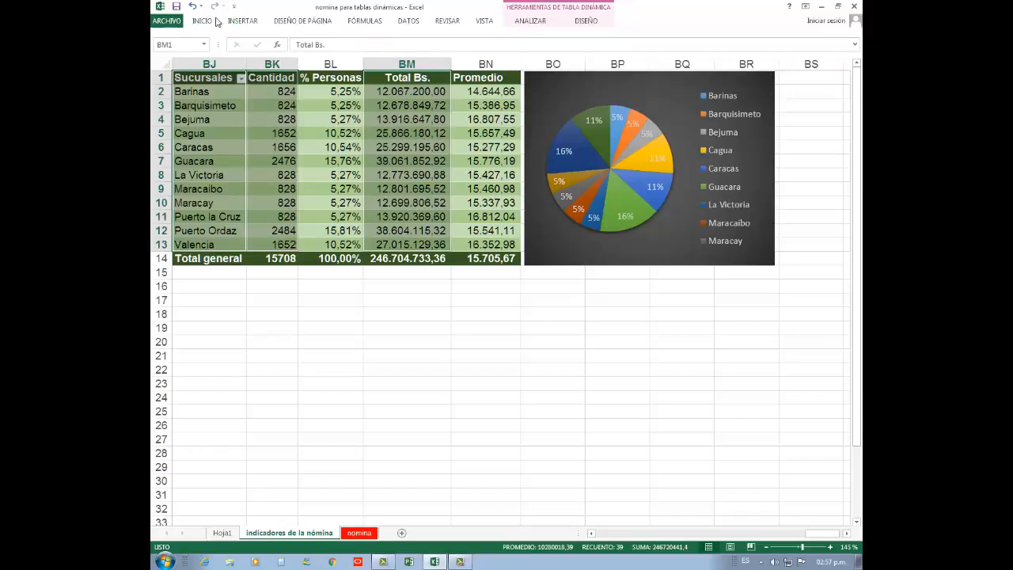
{"action": "left_click", "coordinate": [243, 20]}
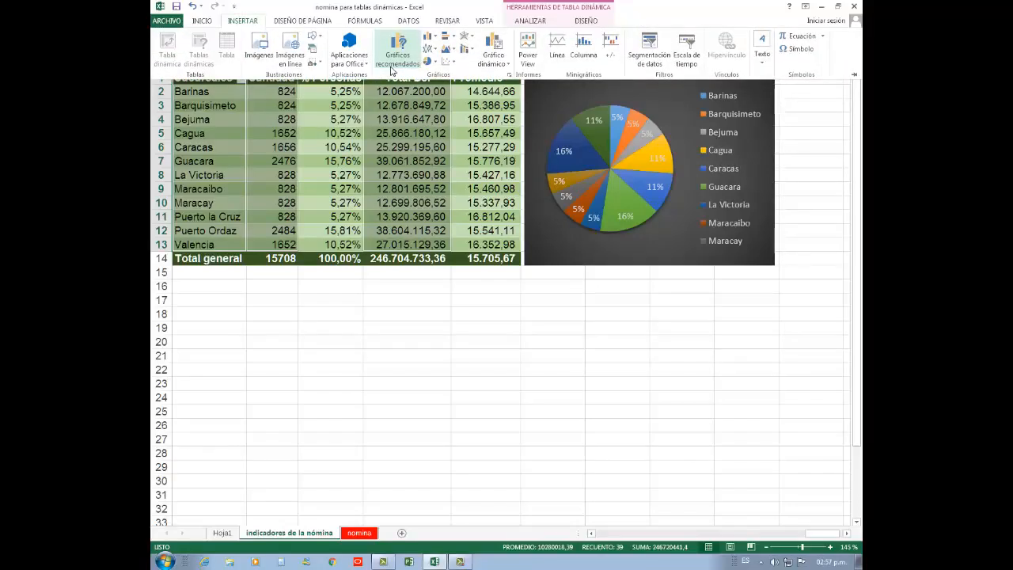
{"action": "left_click", "coordinate": [509, 65]}
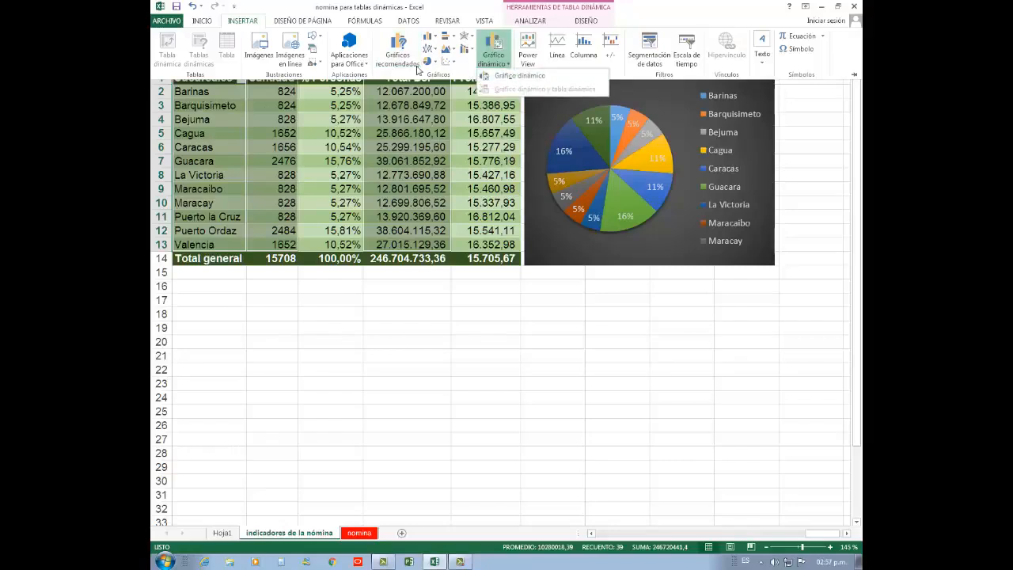
{"action": "left_click", "coordinate": [450, 62]}
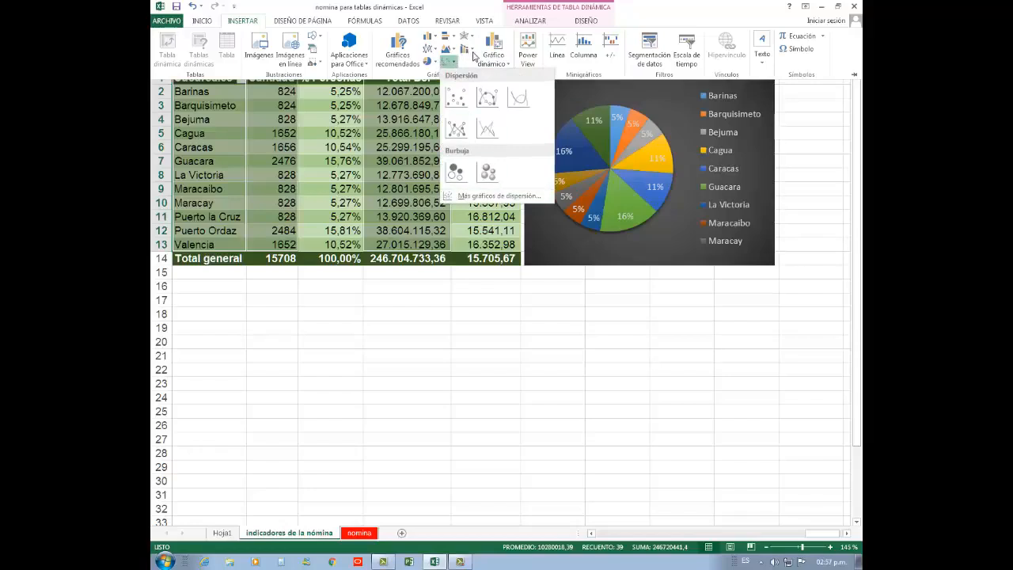
{"action": "left_click", "coordinate": [417, 74]}
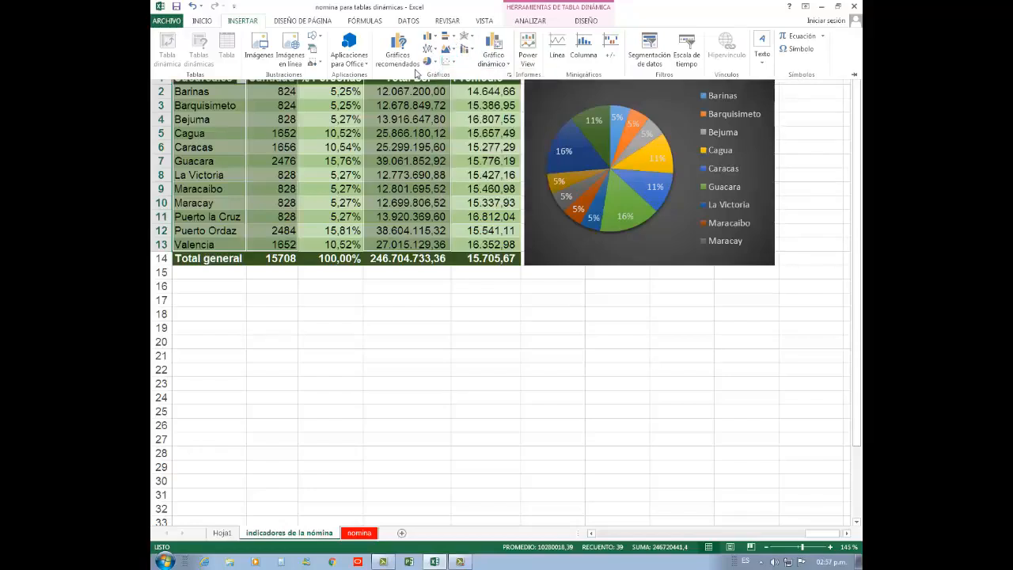
{"action": "left_click", "coordinate": [472, 52]}
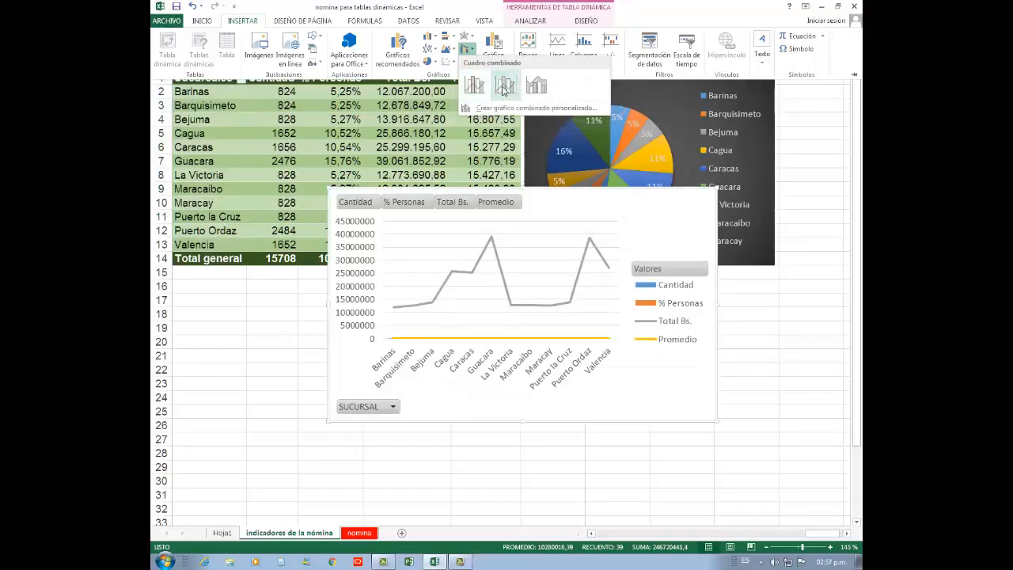
{"action": "left_click", "coordinate": [504, 85]}
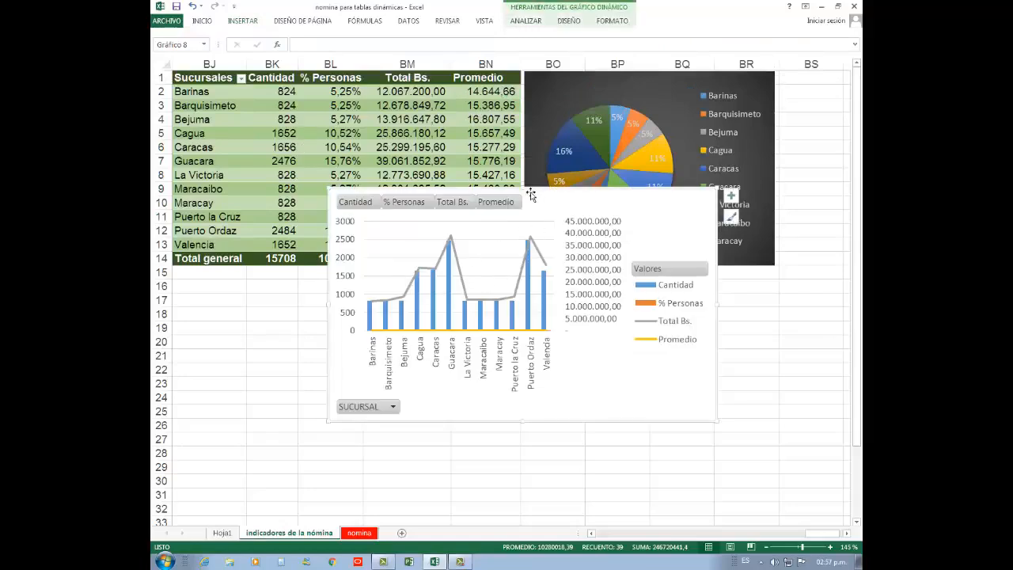
Apply the dark-background style to the combo chart and hide all of its field buttons.
{"action": "left_click", "coordinate": [573, 23]}
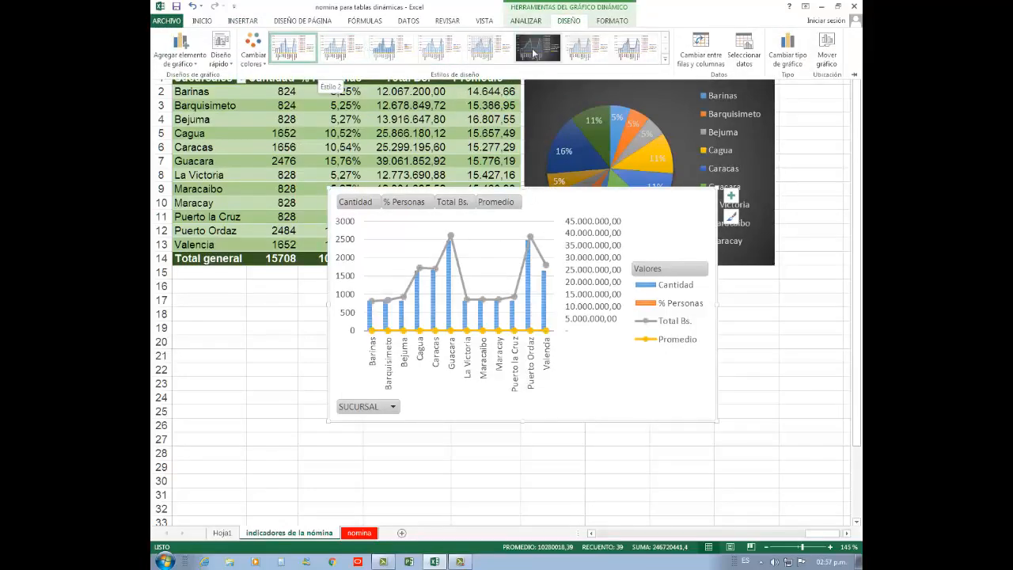
{"action": "left_click", "coordinate": [538, 48]}
{"action": "right_click", "coordinate": [498, 205]}
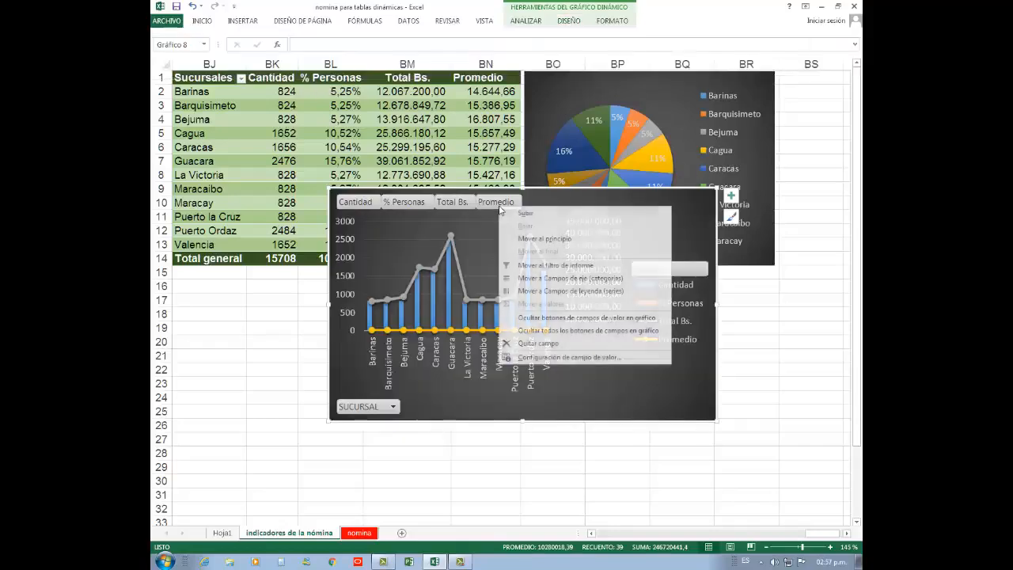
{"action": "left_click", "coordinate": [568, 333]}
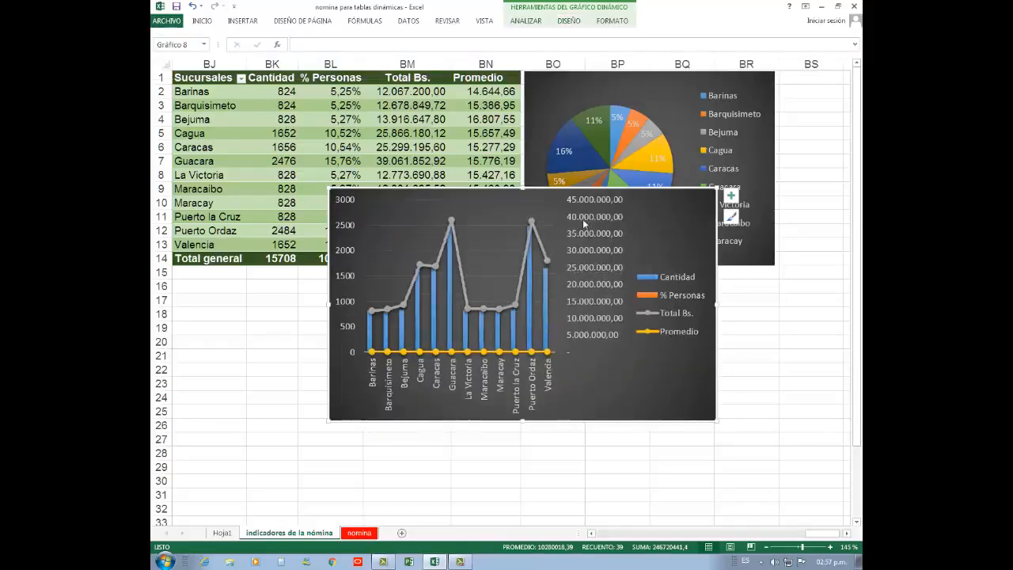
Move the combo chart into the empty area below the pivot table, with its upper edge around row 16.
{"action": "left_click_drag", "start_coordinate": [494, 279], "coordinate": [339, 360]}
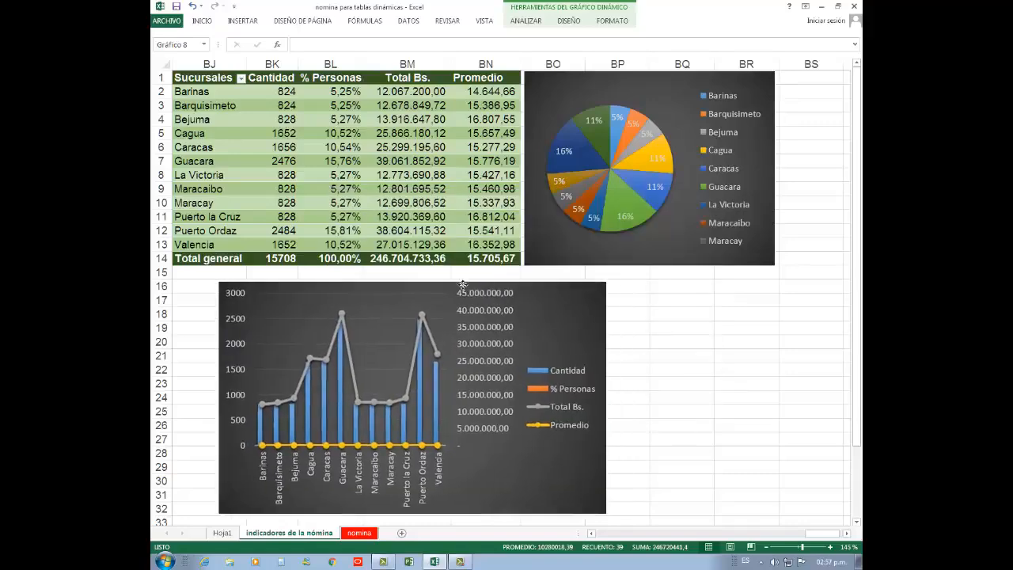